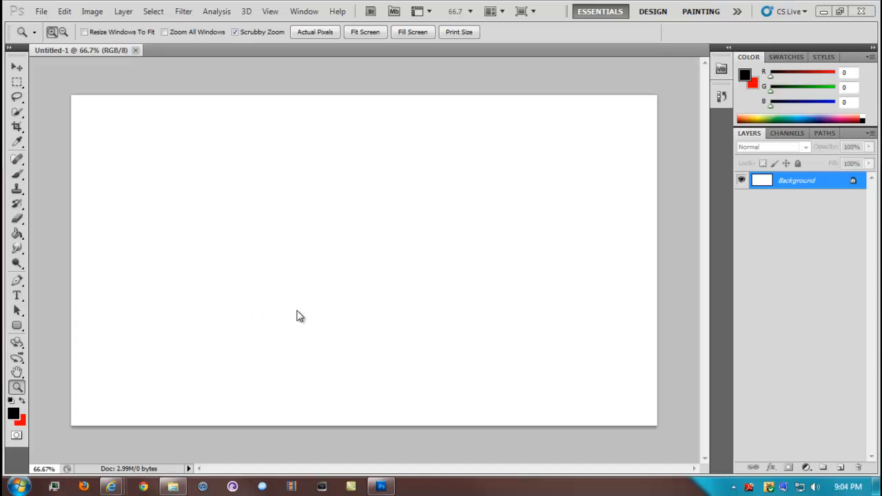
Close the open blank document and create a new 1360 x 768 pixel RGB document with a white background
click(136, 50)
click(43, 12)
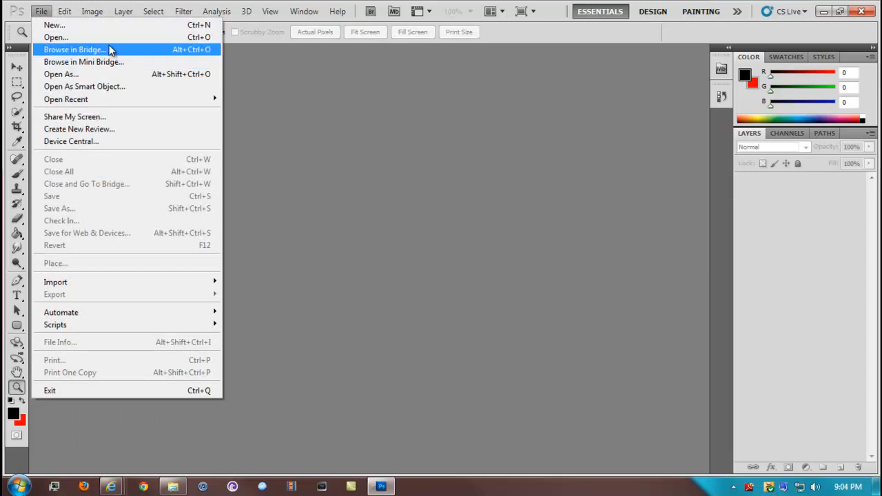
click(860, 11)
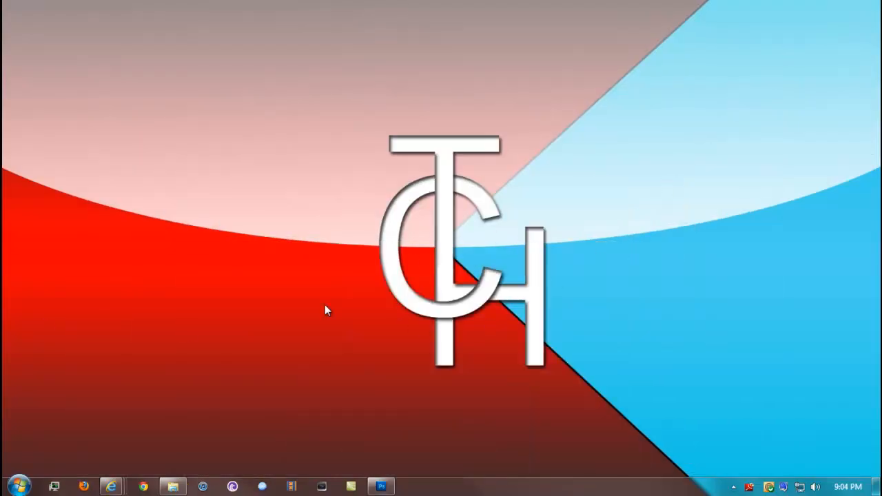
click(381, 487)
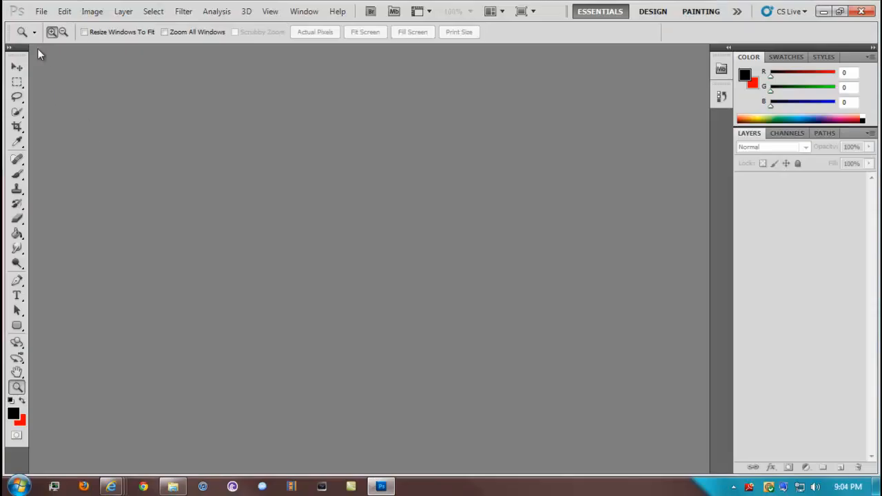
click(41, 11)
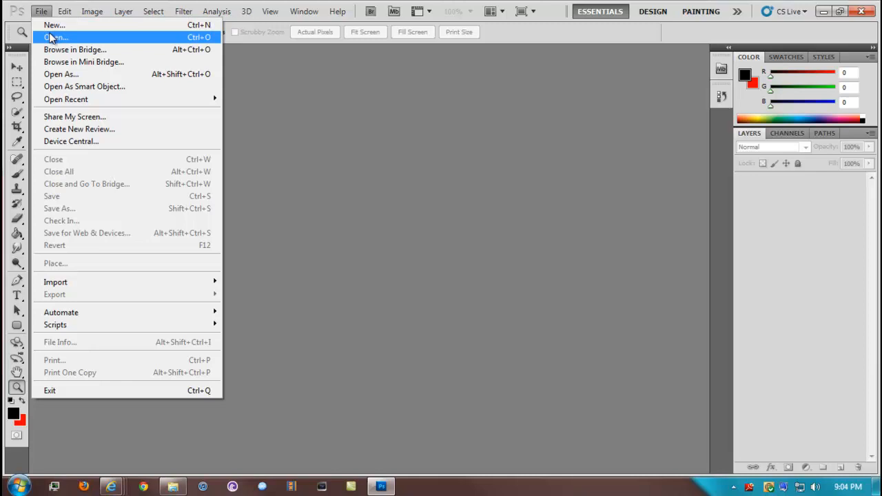
click(51, 28)
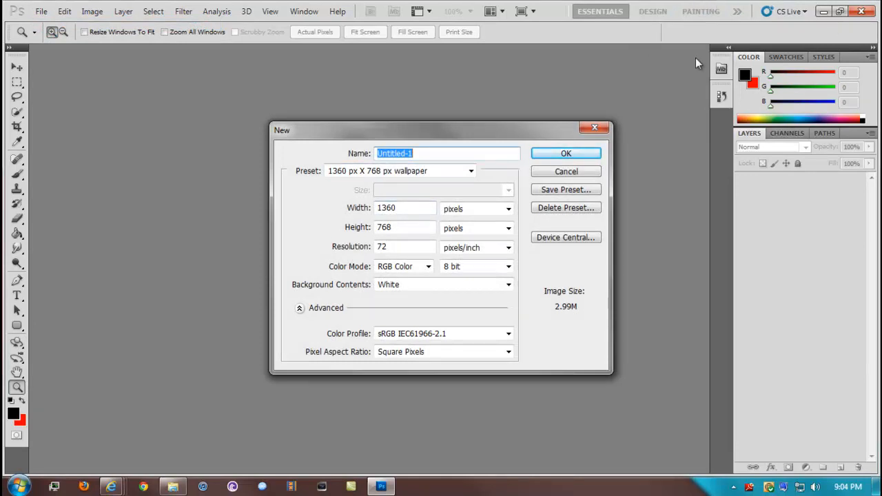
click(588, 148)
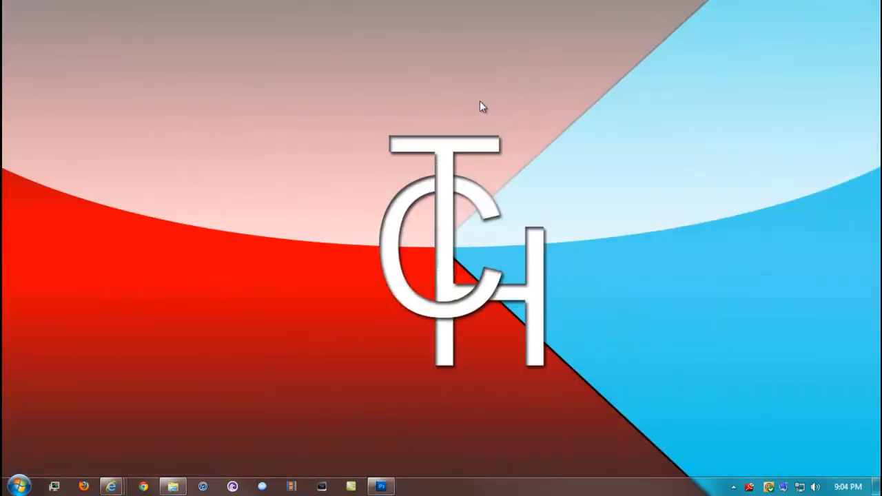
Check the main display's resolution in the Windows display settings and return to Photoshop
right_click(480, 101)
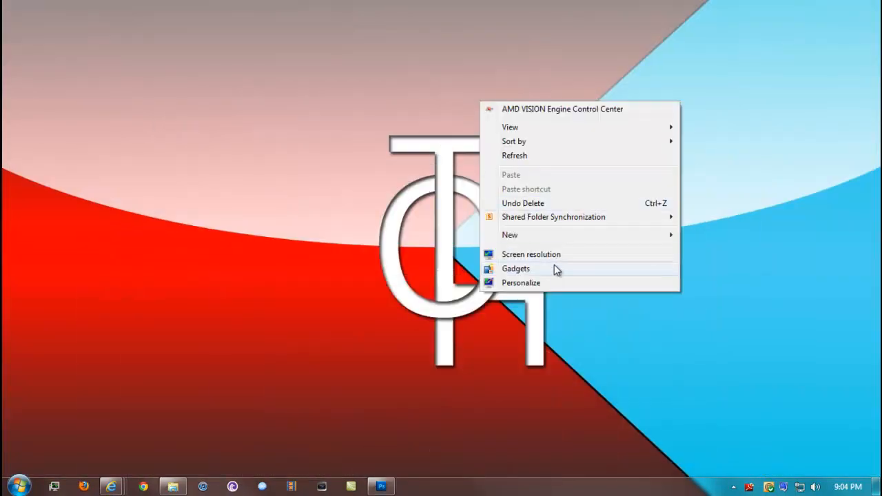
click(517, 256)
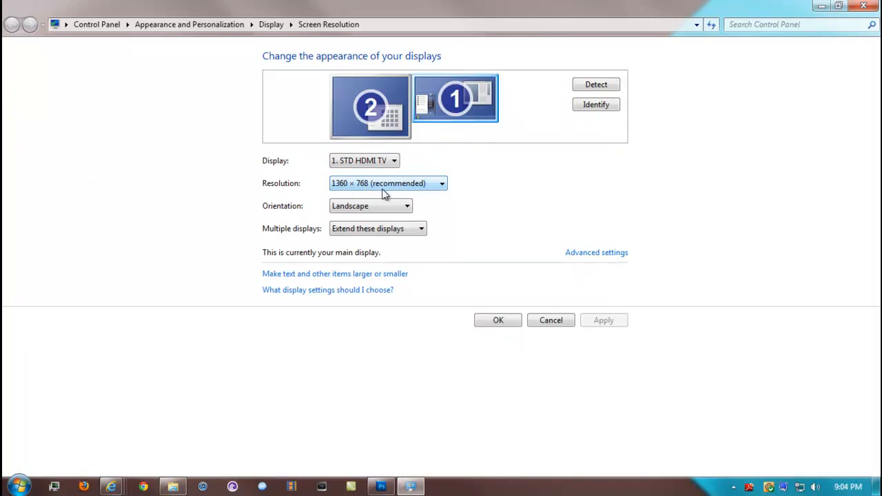
click(862, 5)
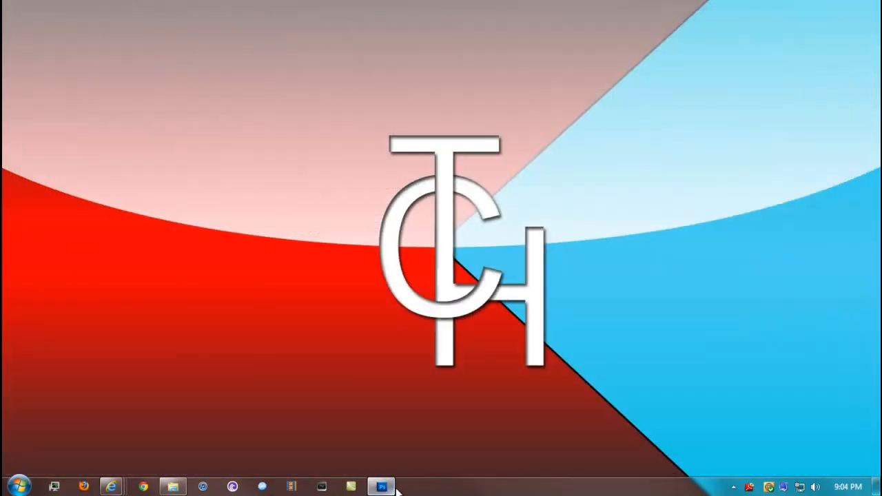
click(381, 486)
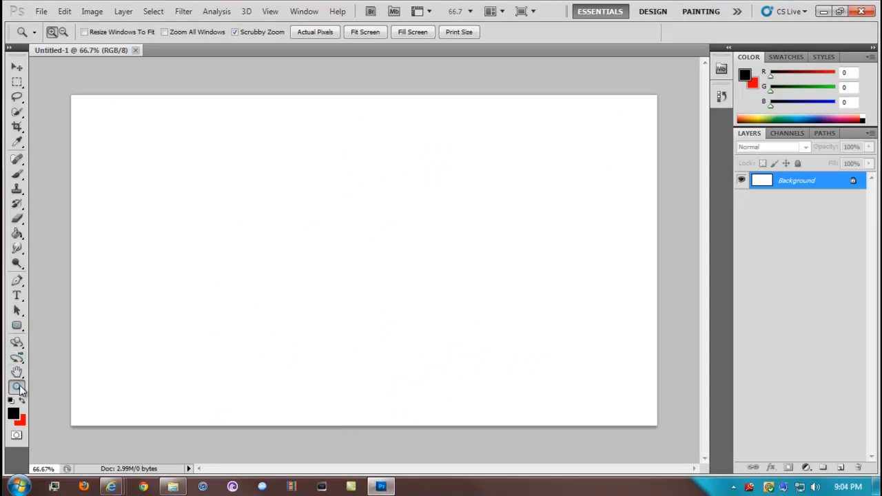
Add the text "TutsComputerHelp" to the canvas in the Pointy Demo font
click(19, 295)
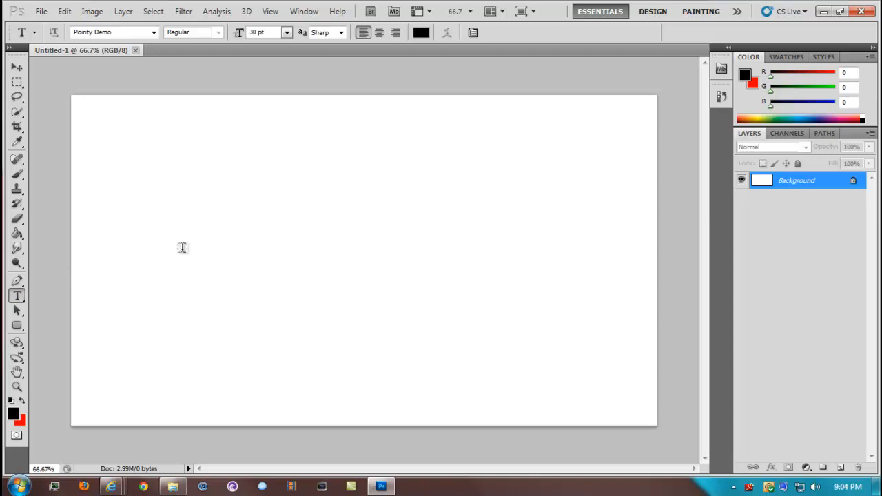
click(181, 249)
text(I )
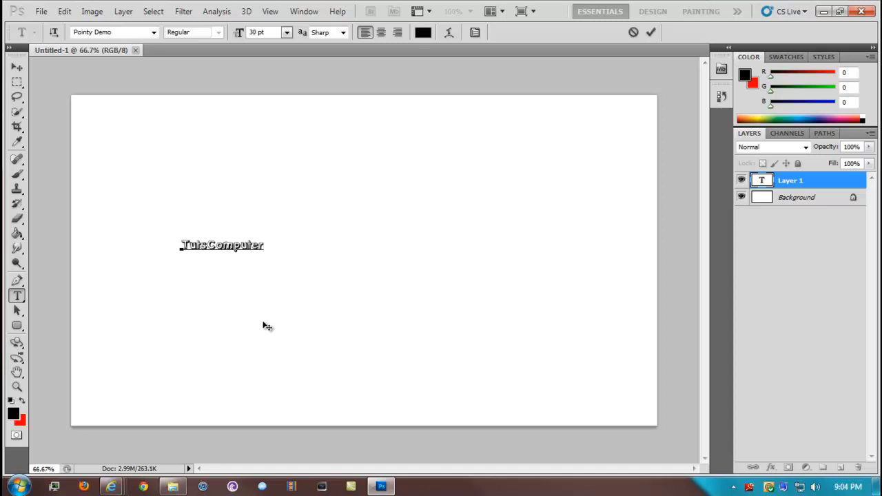
text(utsComputerHelp)
Enlarge the whole "TutsComputerHelp" text to 100 pt
key(ctrl+a)
click(286, 33)
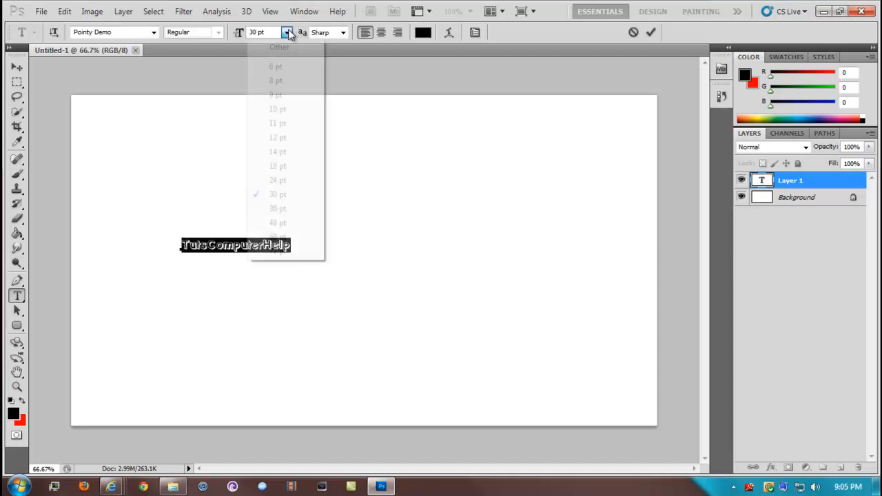
click(278, 251)
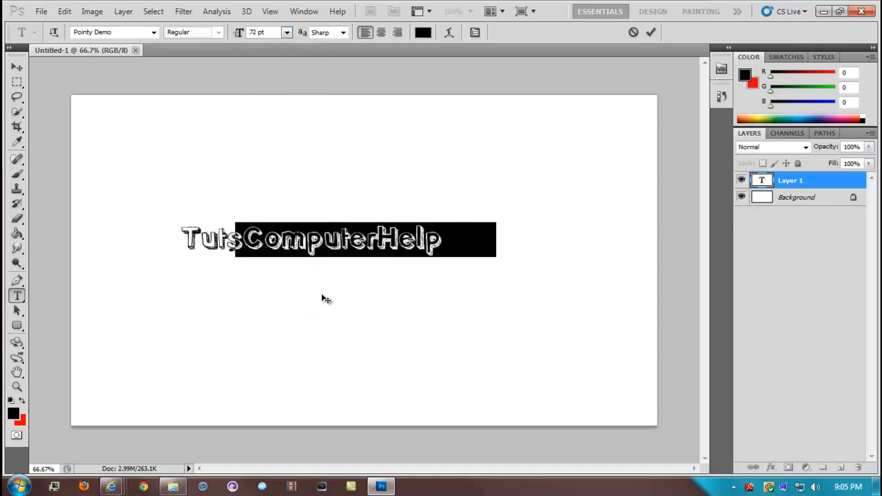
drag(257, 32, 218, 34)
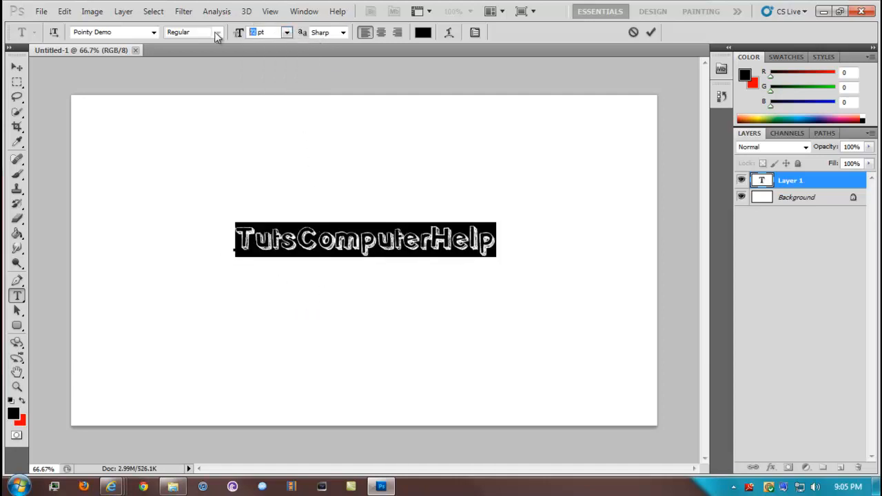
text(100)
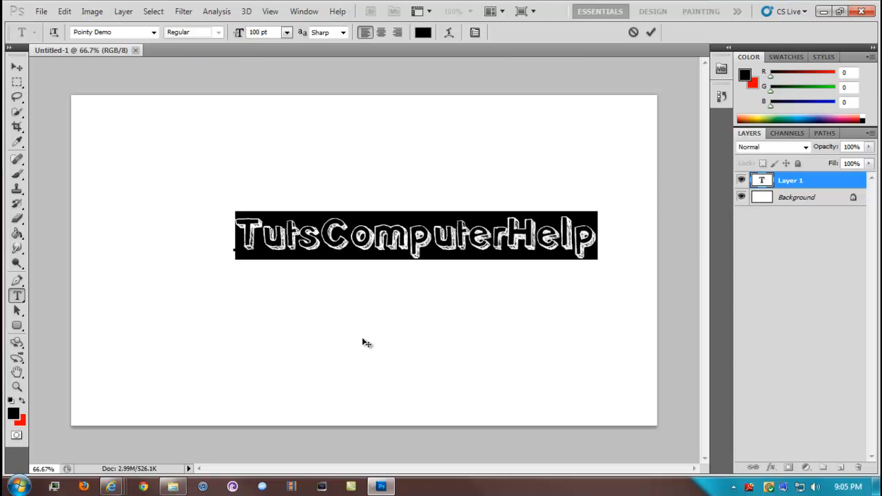
Move the text to the upper middle of the canvas, leaving empty space beneath it
drag(363, 342, 331, 363)
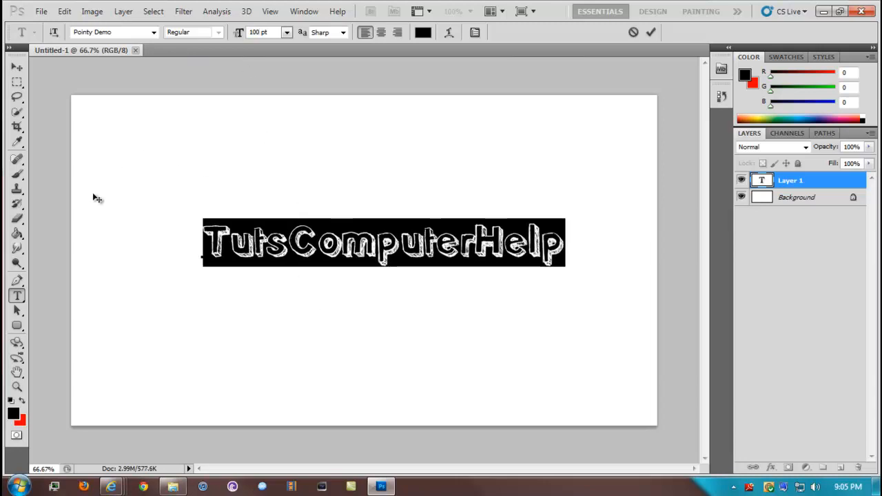
click(17, 67)
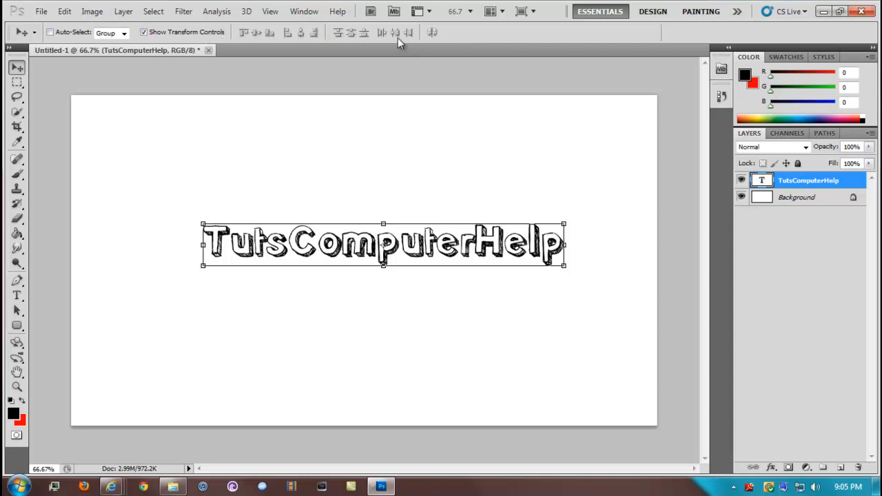
drag(354, 306, 337, 257)
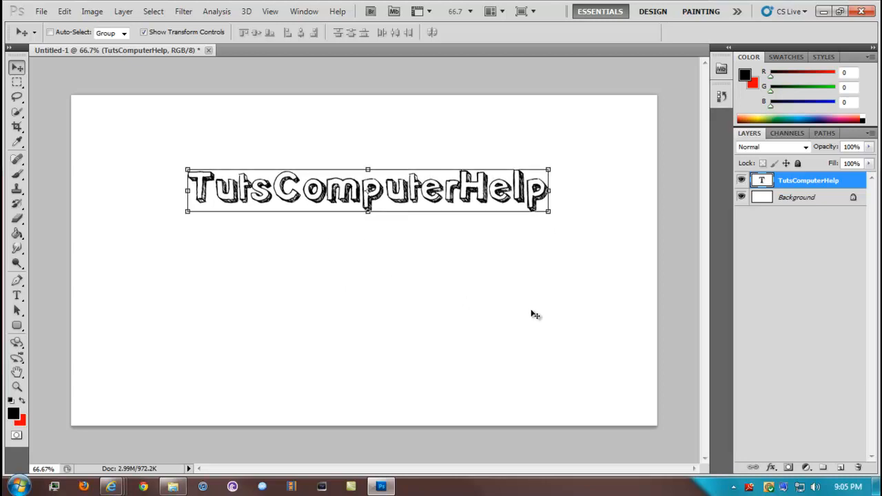
Duplicate the TutsComputerHelp text layer within the same document as "TutsComputerHelp copy"
click(792, 231)
click(760, 181)
right_click(784, 183)
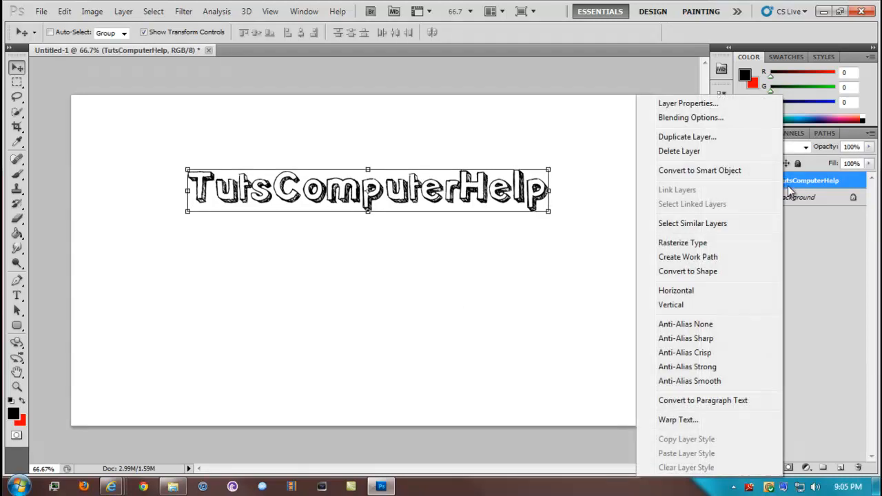
click(720, 138)
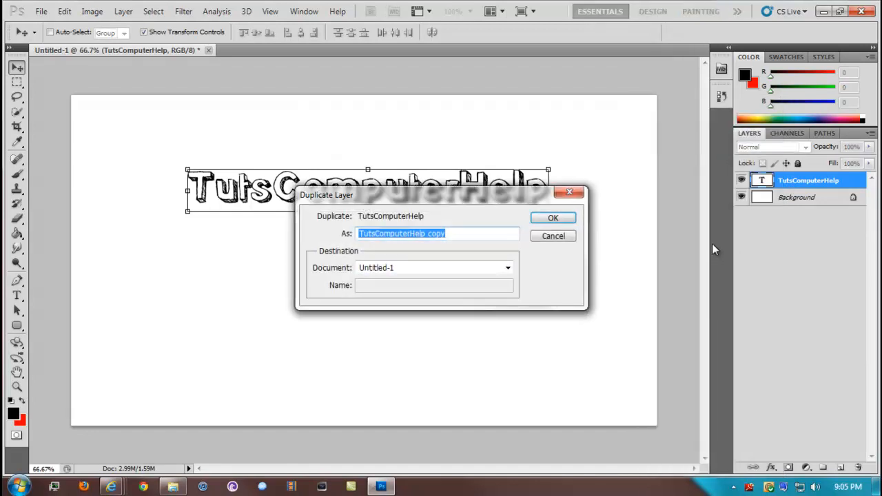
click(551, 218)
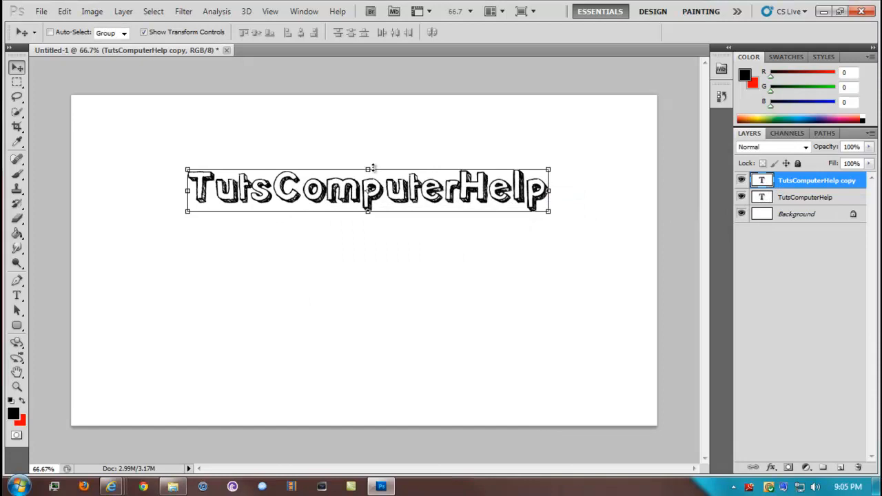
Set the copied text layer's fill to 52% and flip it vertically below the original at about -105% height
drag(865, 167, 839, 185)
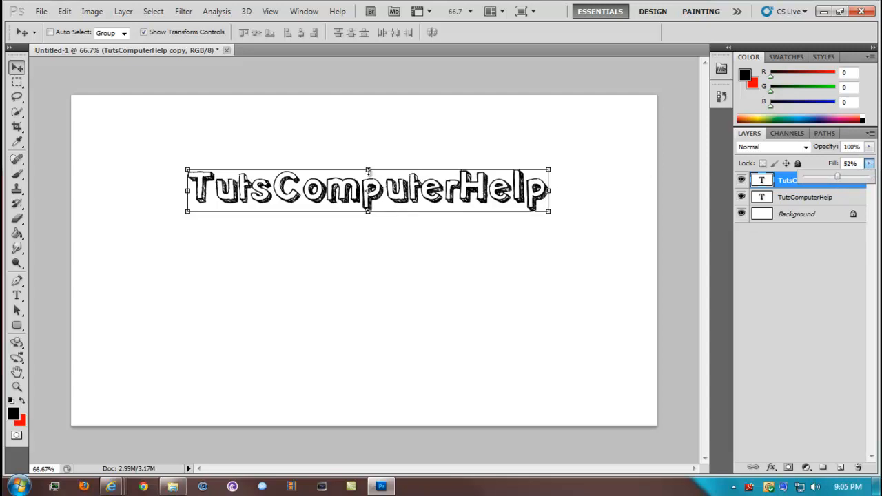
drag(368, 171, 380, 274)
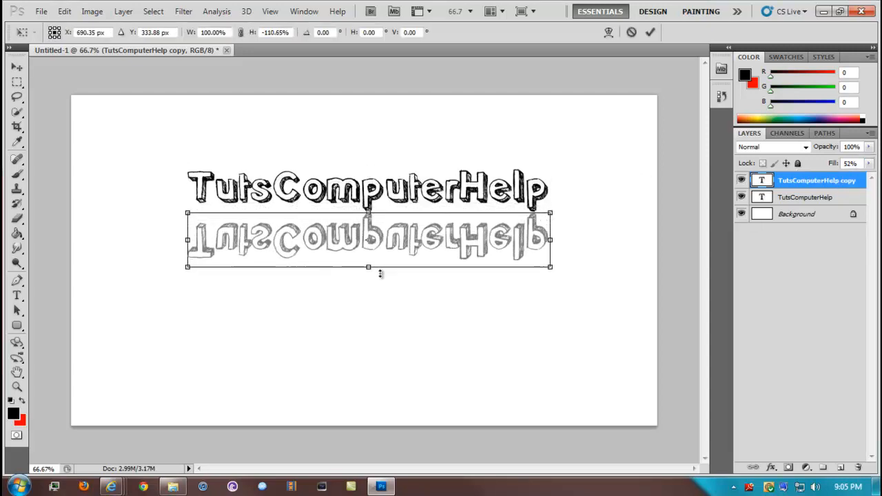
drag(392, 241, 389, 202)
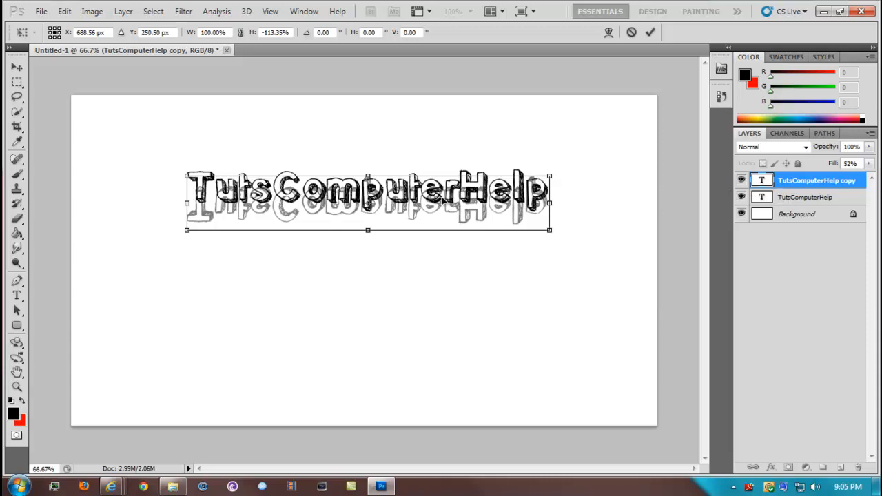
drag(430, 205, 430, 187)
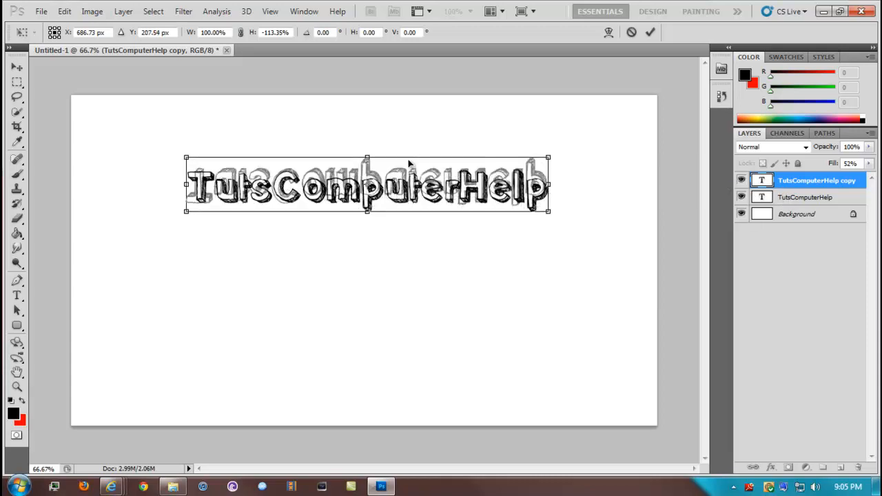
drag(368, 156, 402, 226)
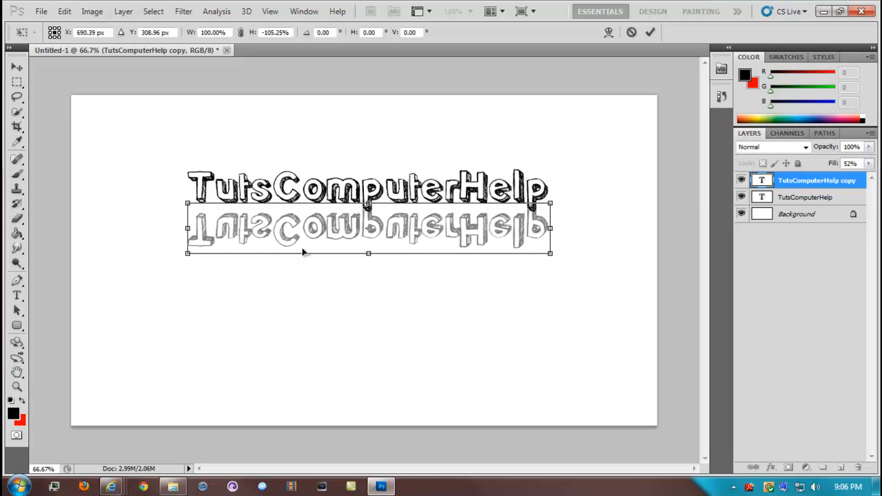
Move the flipped copy up to meet the base of the original letters, apply the transform and deselect the layer
drag(373, 232, 374, 215)
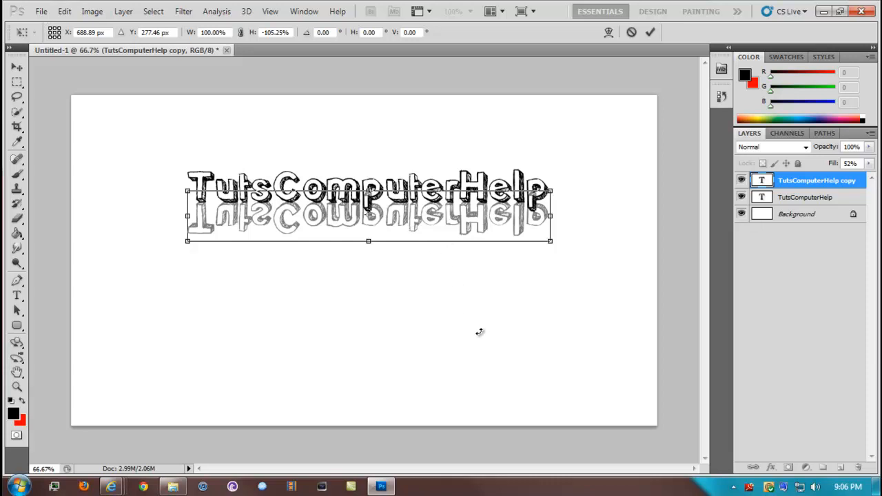
key(Up)
key(Up)
key(Up)
key(Up)
key(Up)
key(Up)
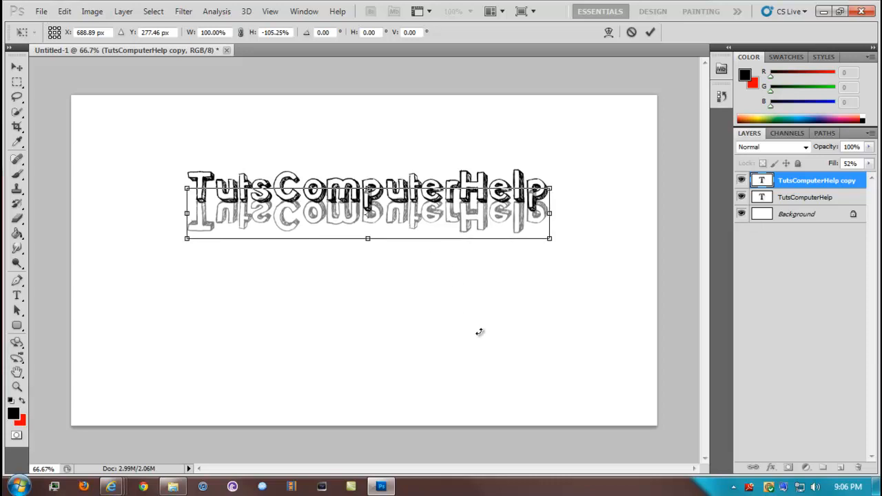
key(Down)
key(Down)
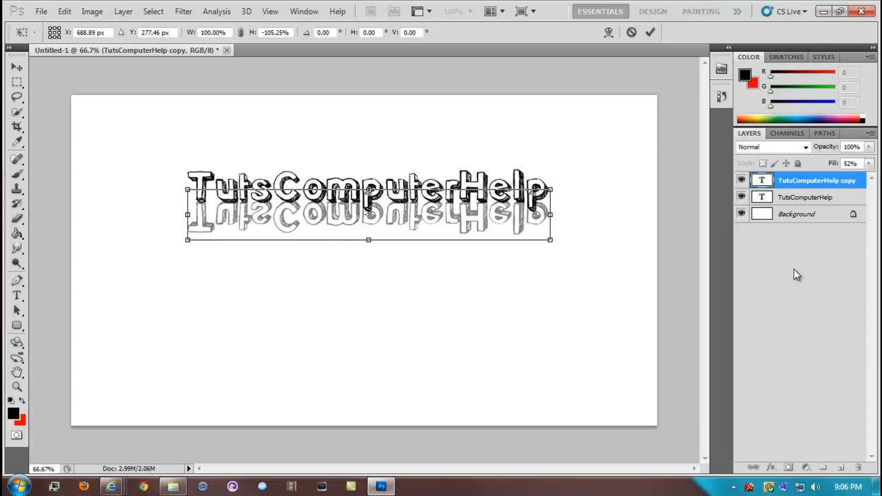
click(650, 32)
click(761, 322)
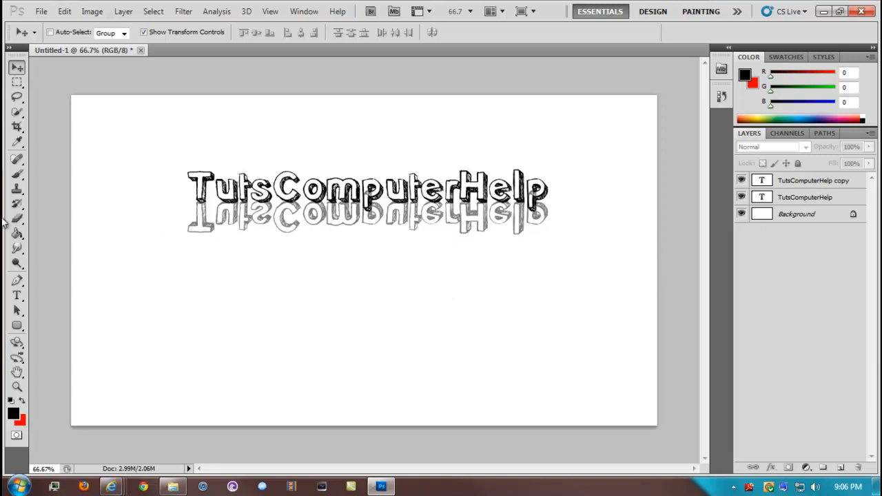
Convert the flipped text copy layer to a shape
click(782, 181)
right_click(783, 182)
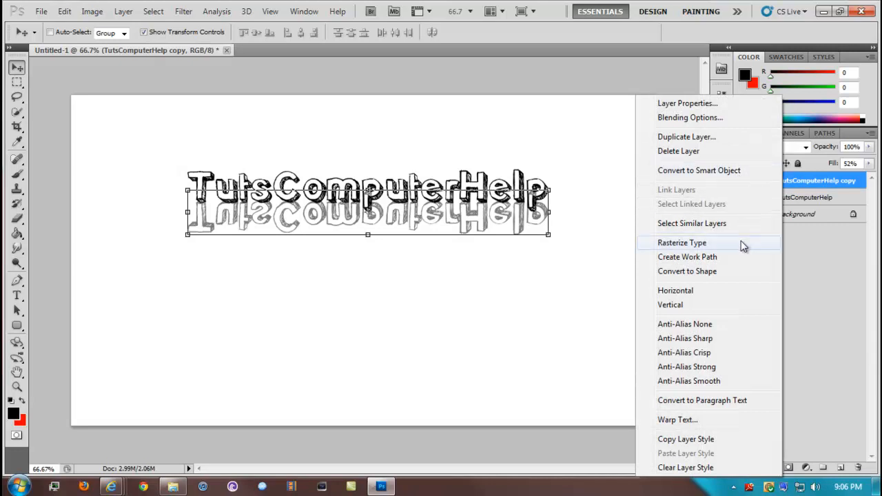
click(737, 274)
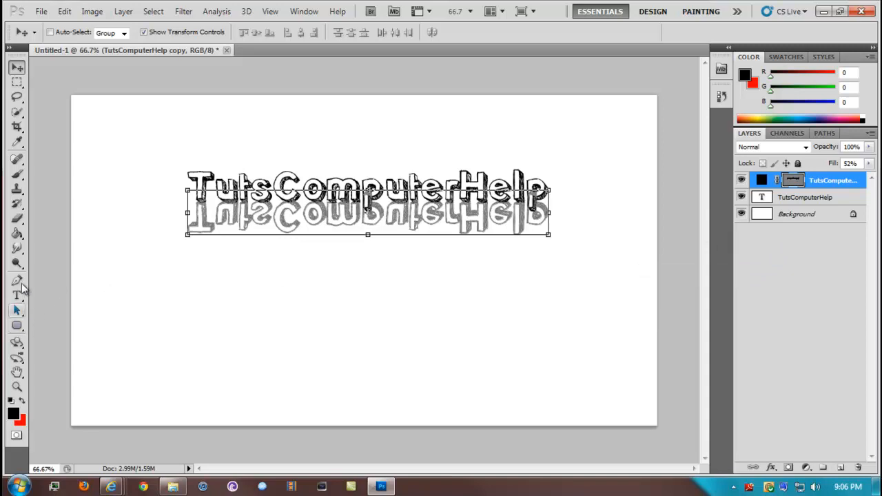
Rasterize the flipped text copy's shape layer so its pixels can be erased
click(18, 218)
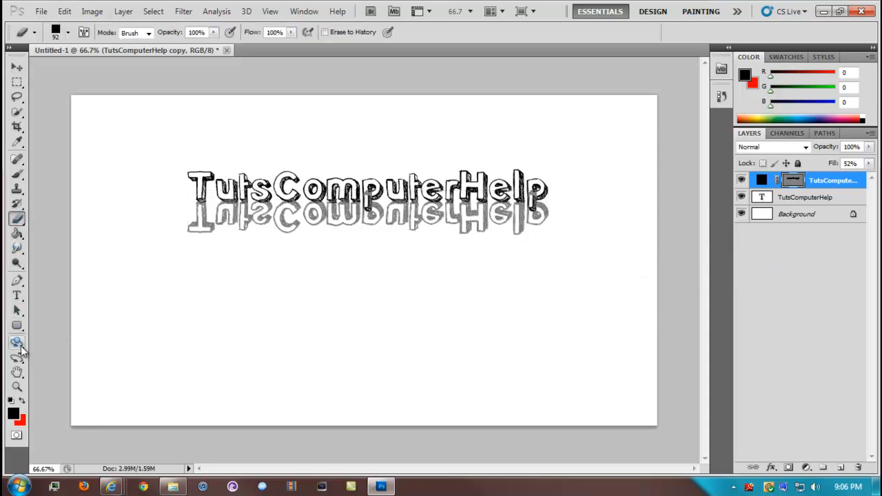
click(17, 387)
drag(338, 186, 394, 216)
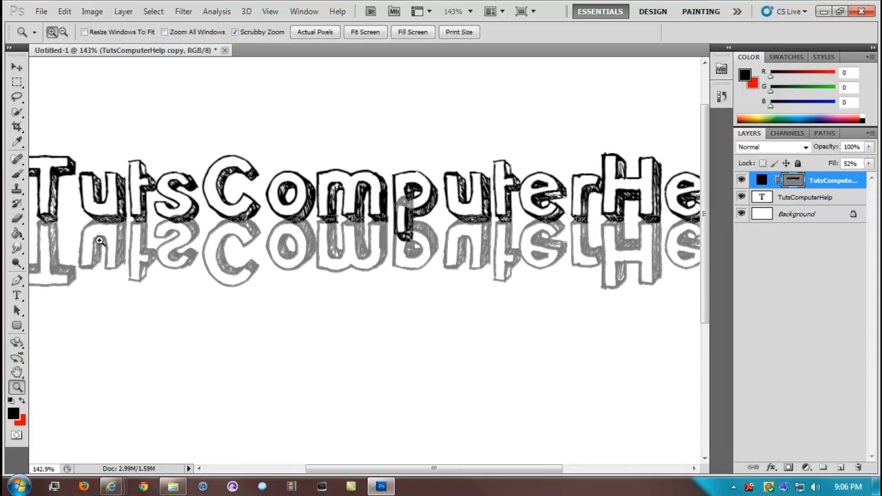
click(17, 219)
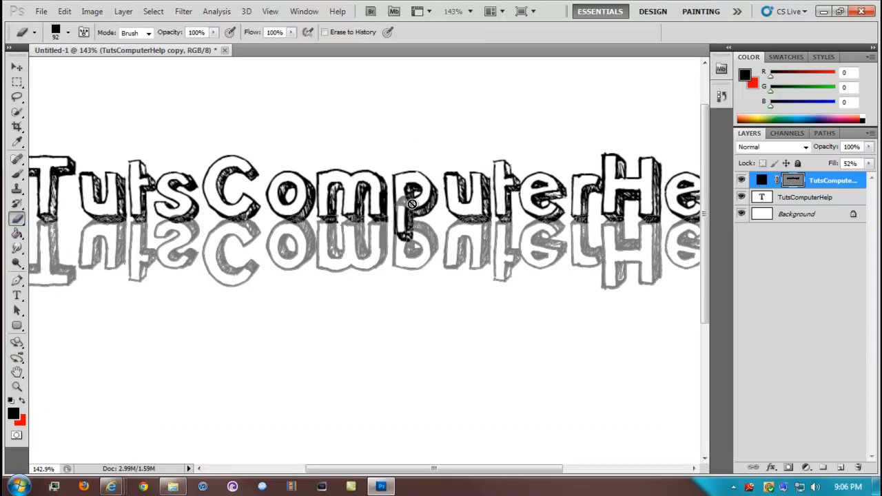
click(791, 182)
click(17, 220)
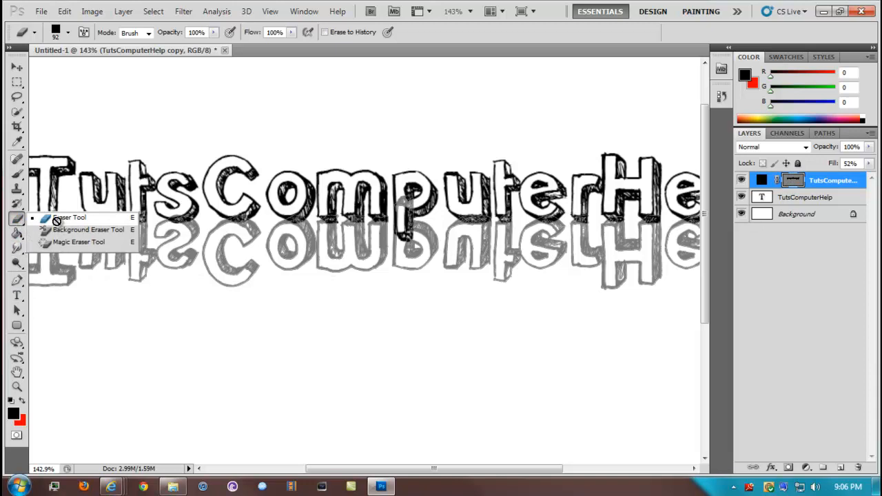
click(56, 219)
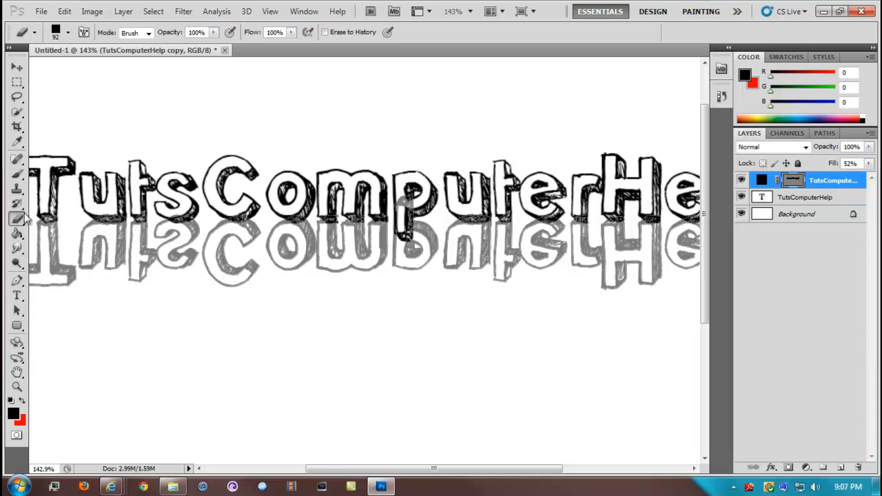
click(18, 173)
click(333, 173)
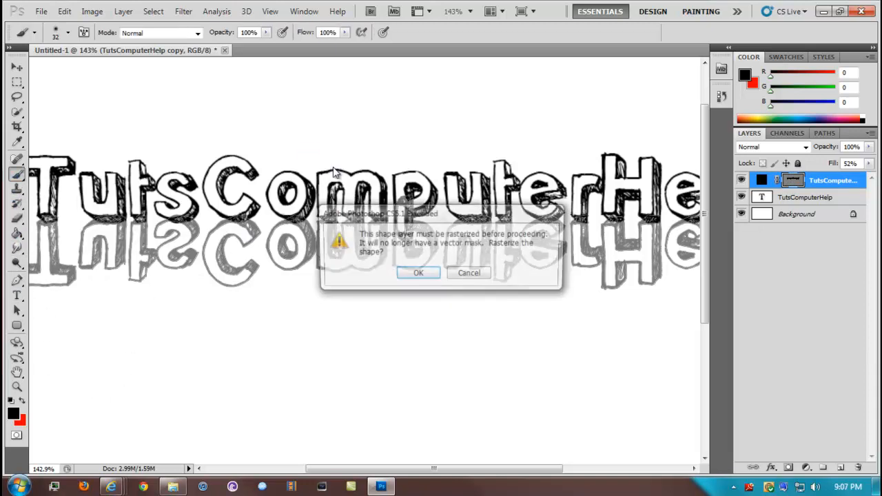
click(419, 272)
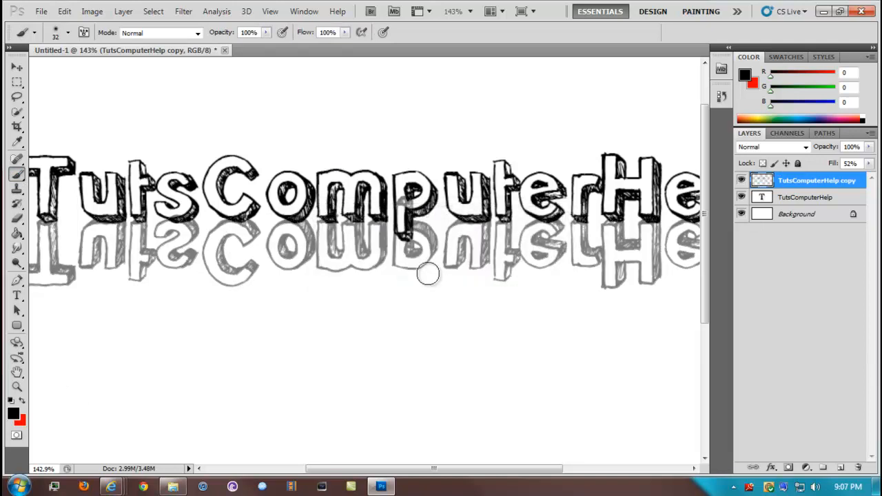
Erase the parts of the reflection that overlap the descending stems of both letters p in the original text
click(19, 218)
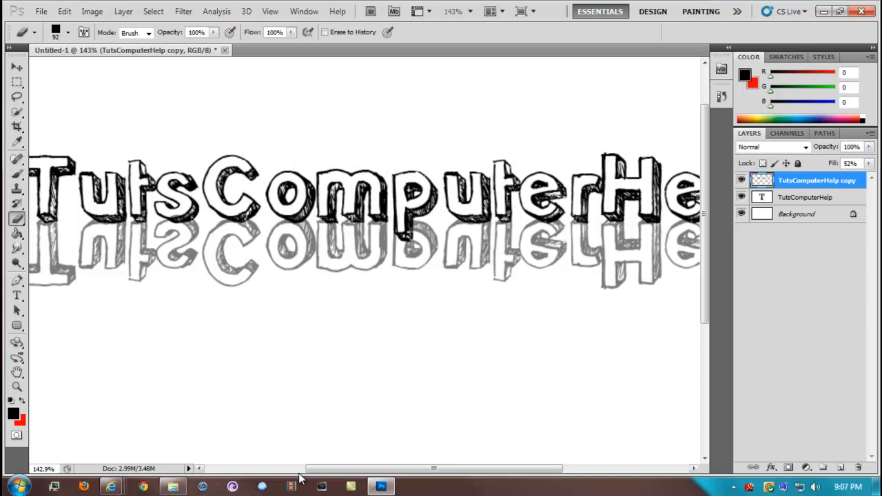
drag(318, 469, 418, 472)
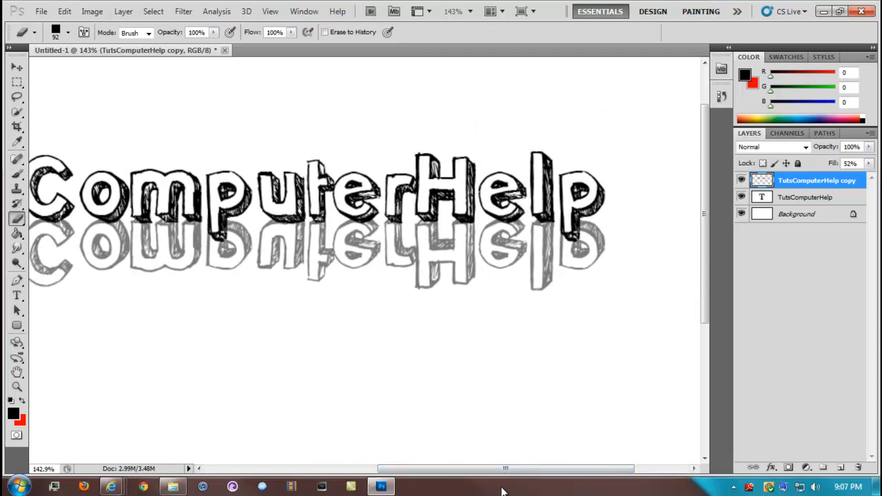
drag(409, 473, 369, 476)
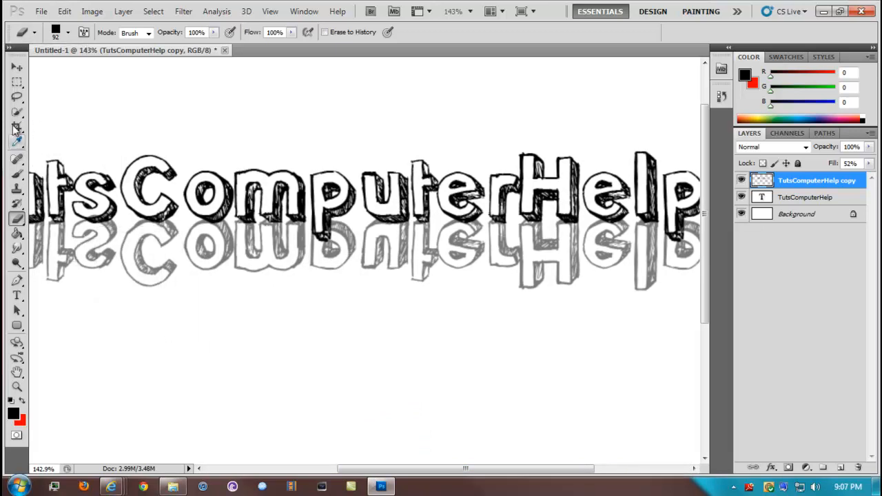
Merge the TutsComputerHelp text layer and its flipped copy into one layer
click(17, 387)
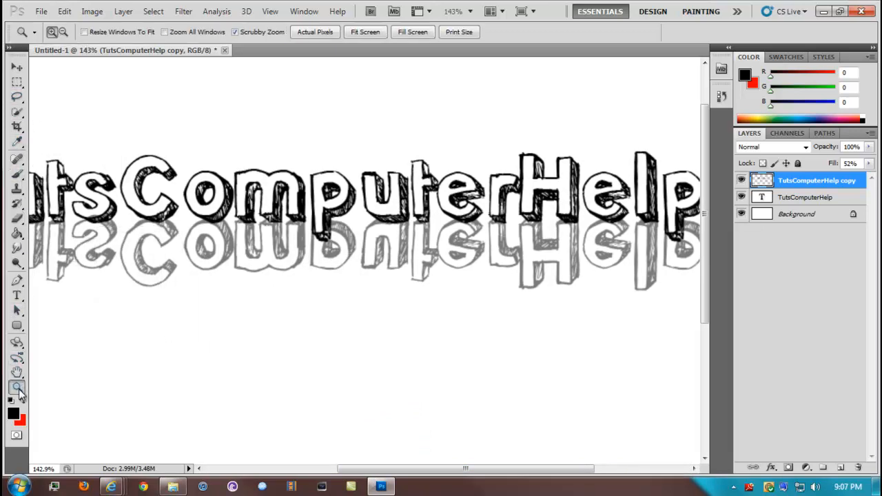
right_click(182, 309)
click(214, 317)
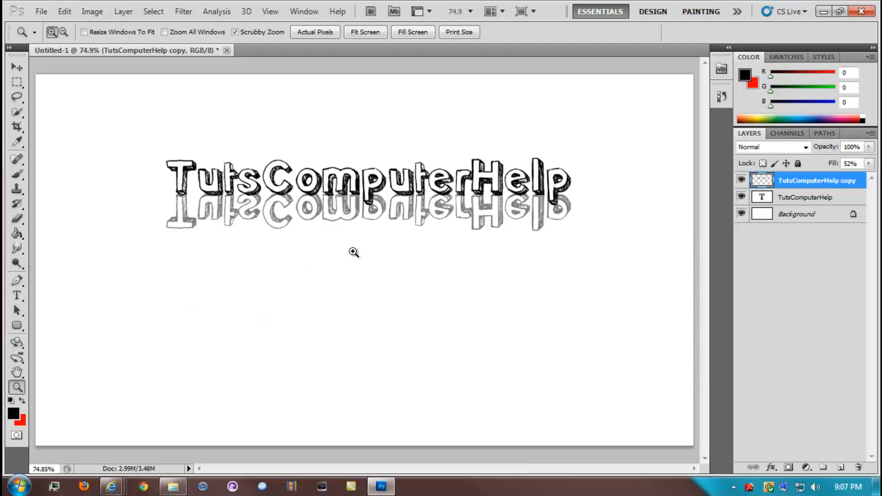
click(801, 197)
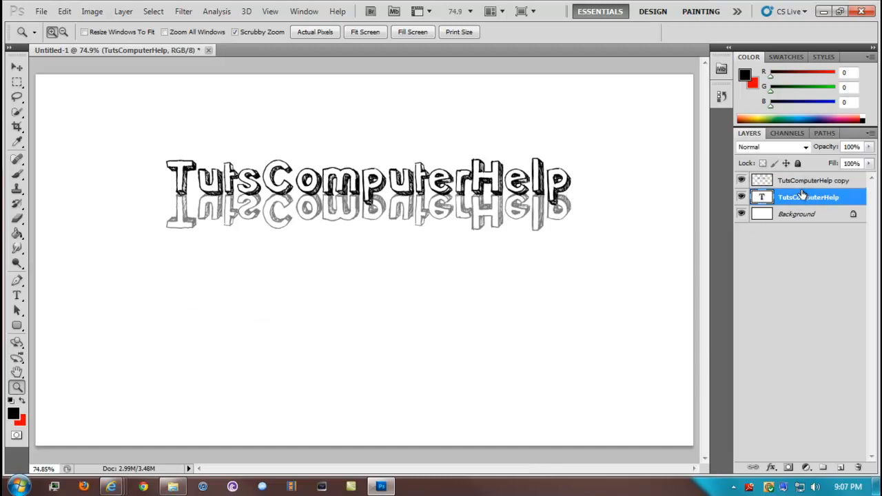
shift+click(802, 181)
right_click(801, 180)
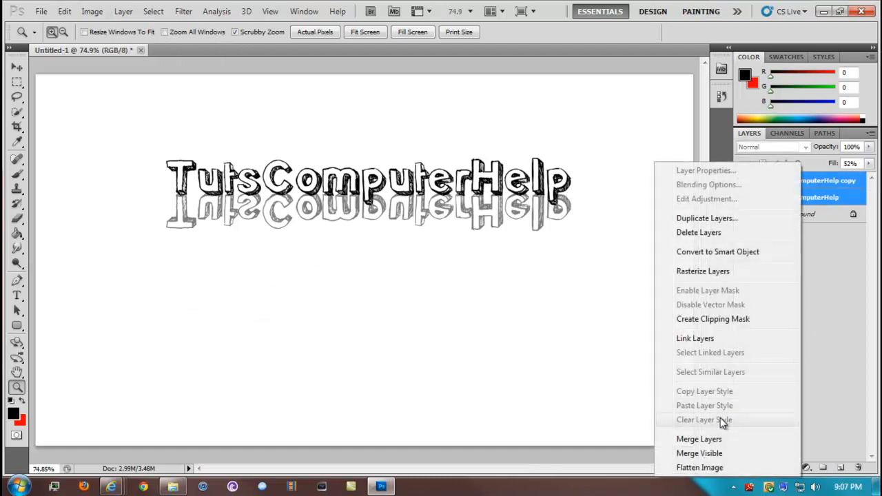
click(699, 439)
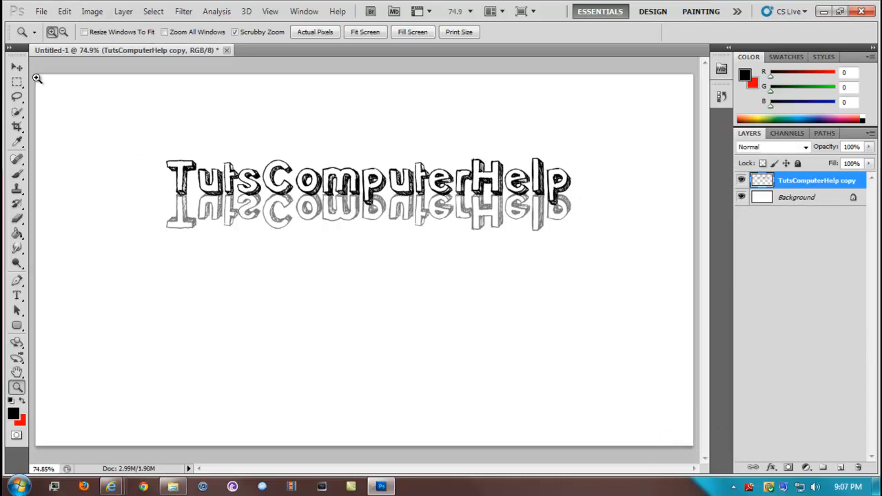
Move the merged text to the middle of the canvas, rotate it about -20.9°, apply the transform and deselect the layer
click(18, 66)
drag(376, 194, 394, 262)
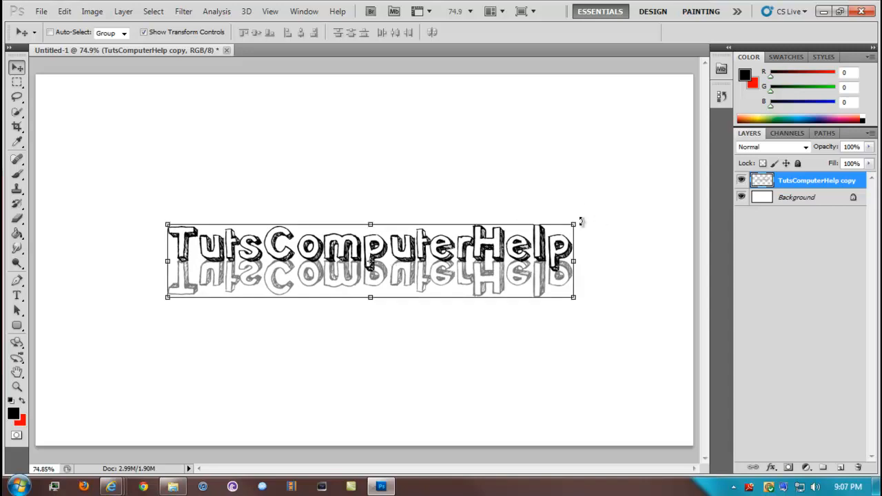
key(ctrl+t)
drag(583, 222, 565, 143)
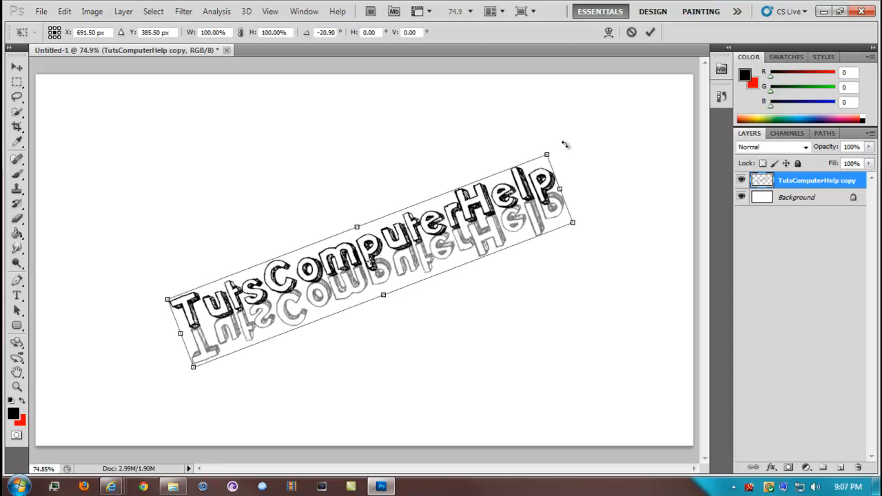
key(Return)
click(799, 304)
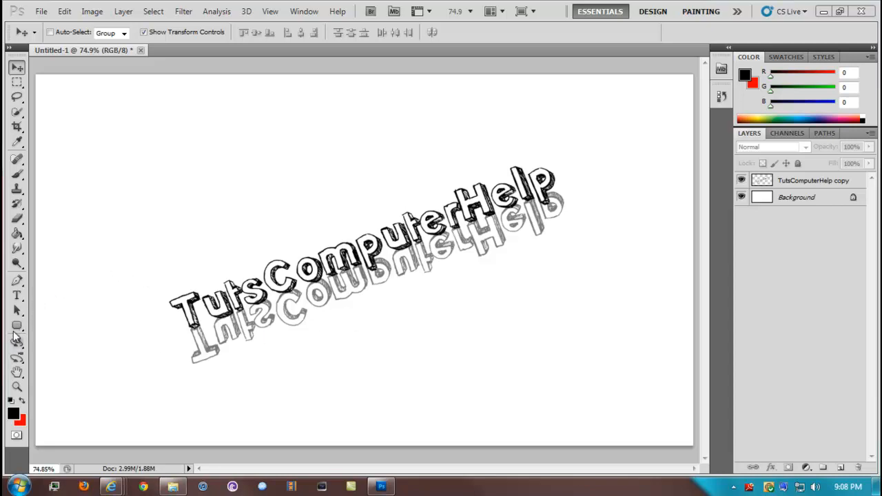
Draw a black ellipse wider than the canvas and move it up so its lower curve forms a band along the top edge
drag(16, 326, 48, 349)
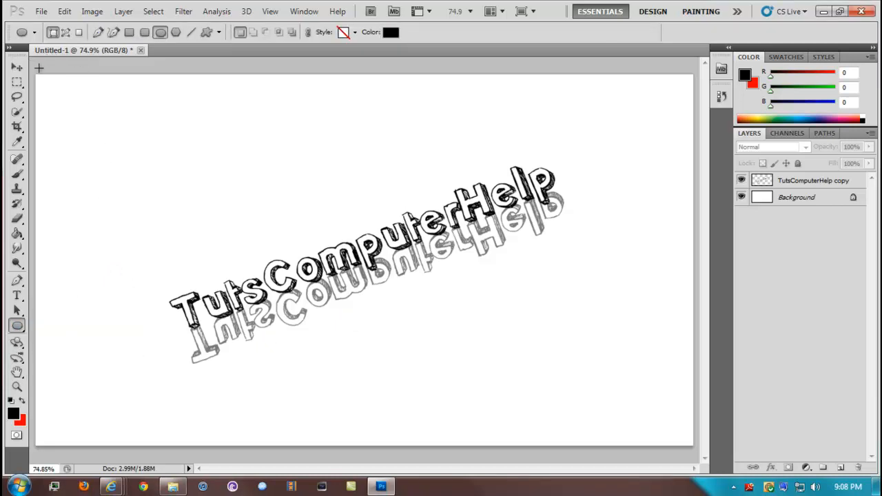
click(17, 386)
mouse_move(337, 245)
mouse_down()
mouse_move(253, 248)
mouse_move(324, 249)
mouse_up()
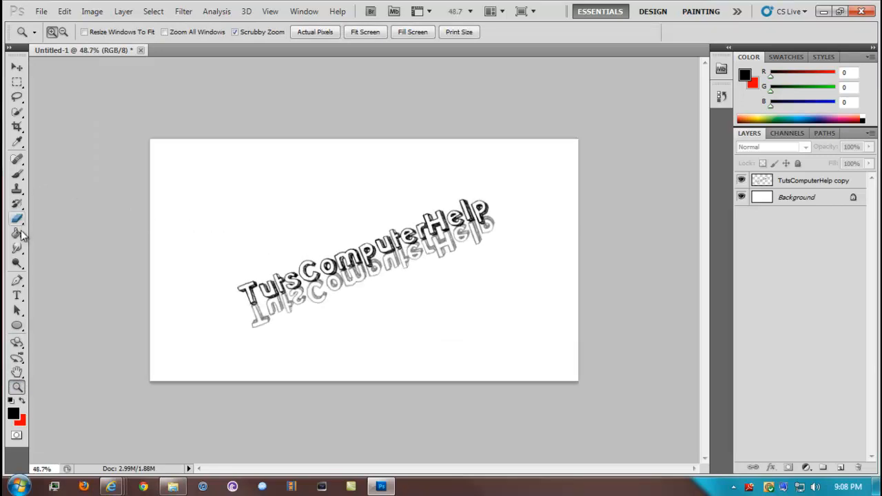
click(18, 327)
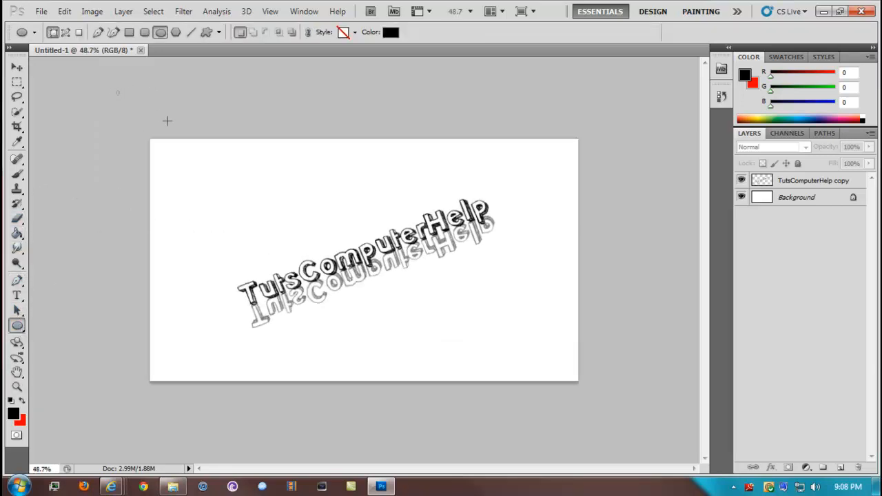
drag(117, 89, 606, 279)
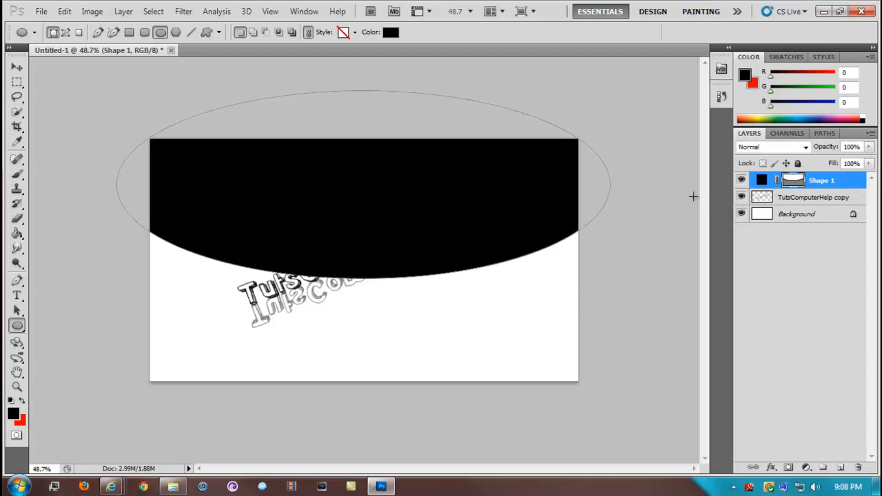
click(17, 66)
drag(340, 214, 350, 138)
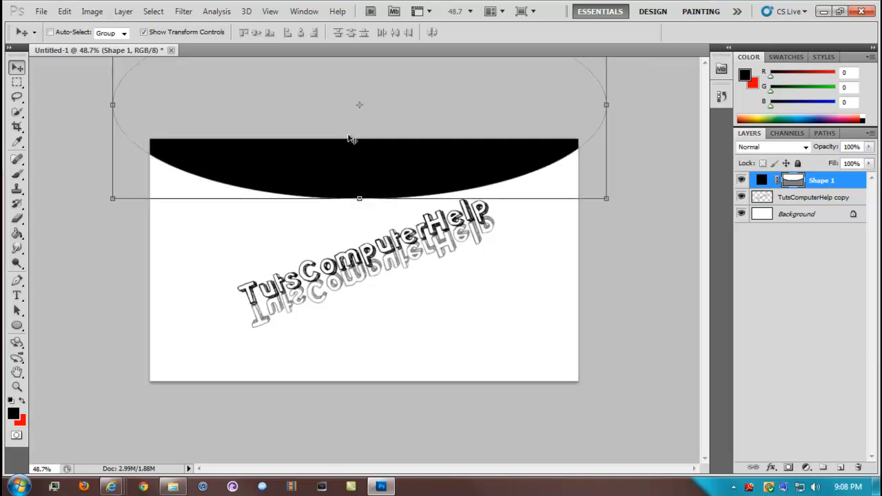
click(793, 270)
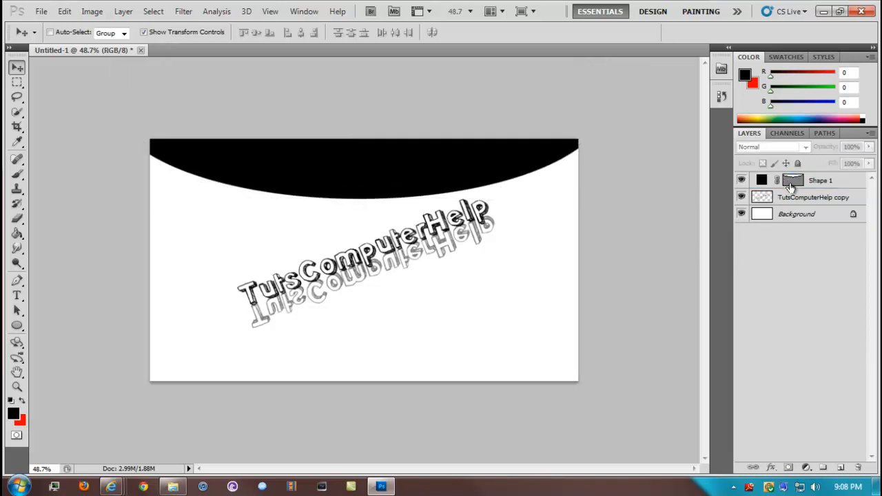
Set the upper ellipse layer's fill to 47%
click(758, 185)
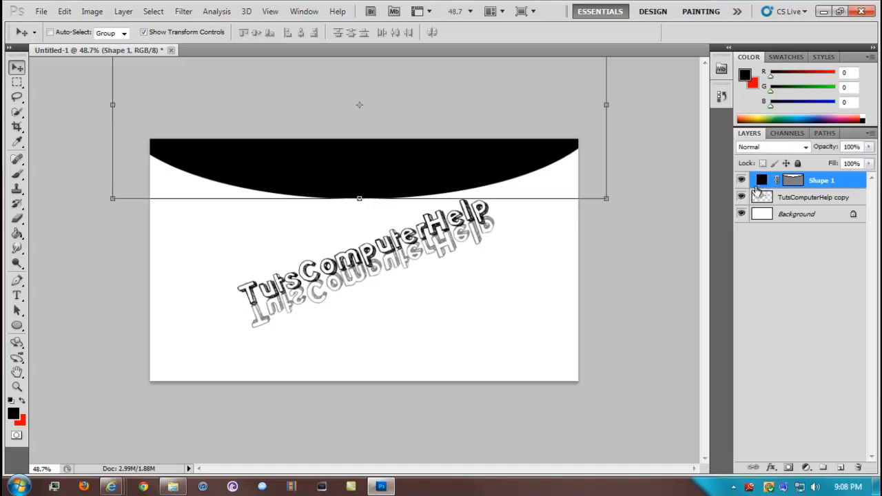
drag(868, 163, 833, 181)
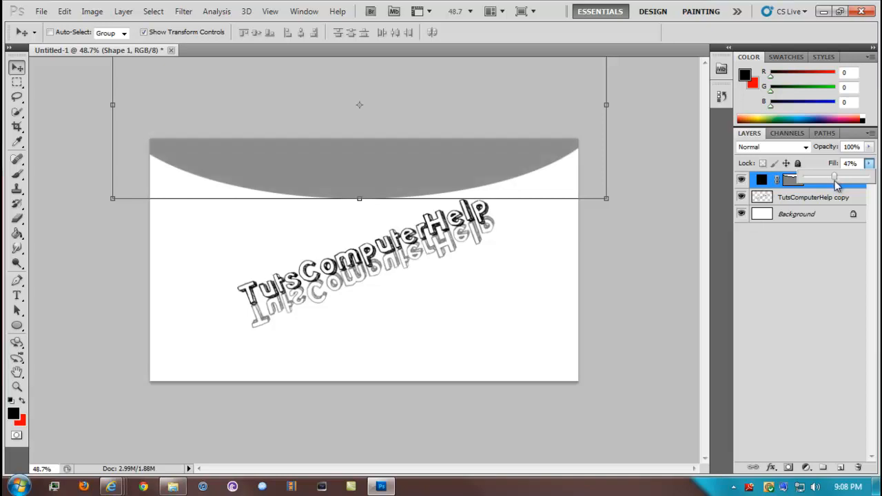
click(797, 283)
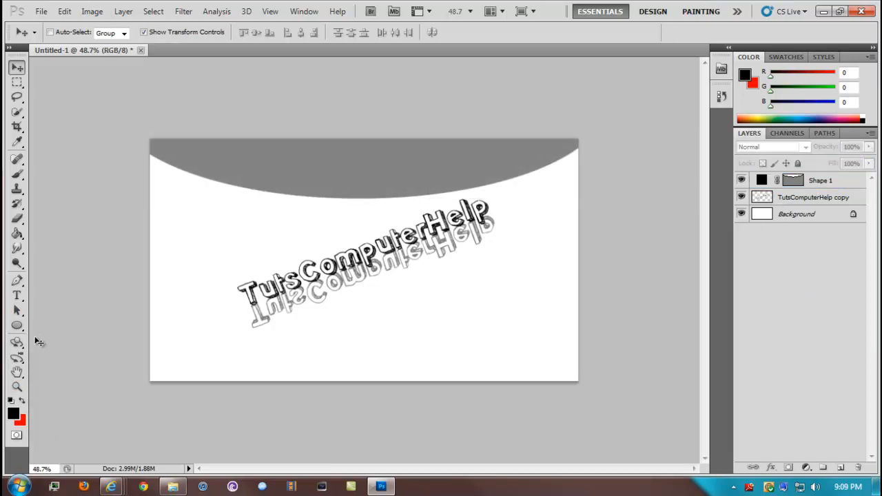
Draw a second wide black ellipse and move it down so its upper curve forms a band along the canvas's bottom edge
click(17, 327)
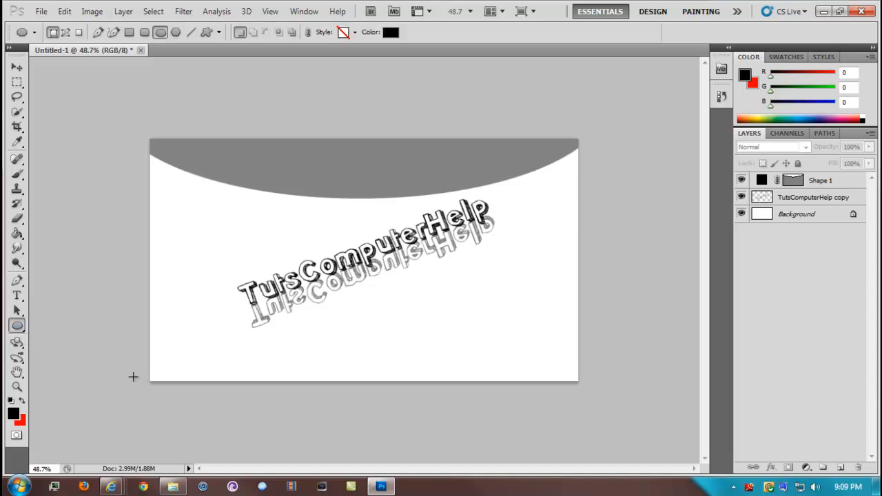
drag(118, 354, 602, 173)
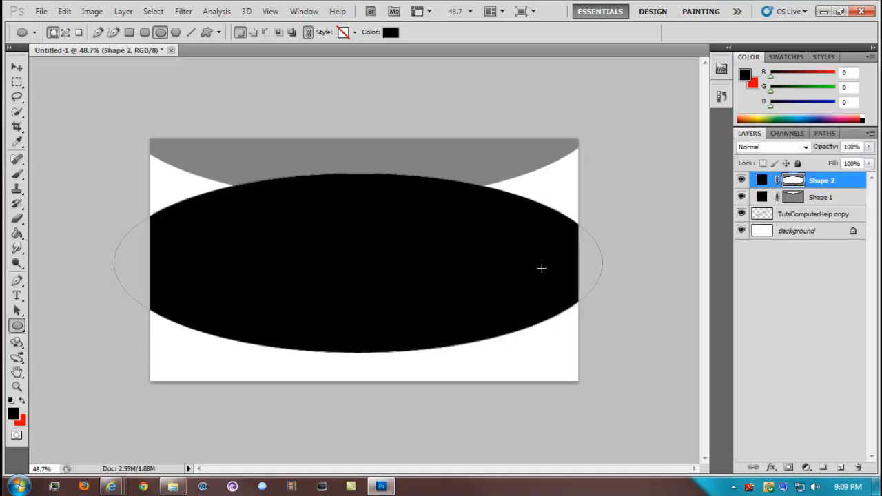
click(17, 67)
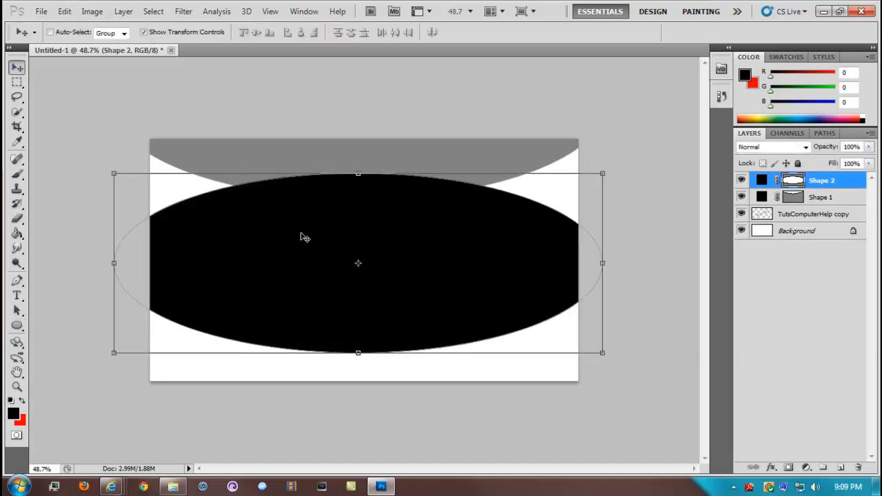
drag(301, 236, 314, 388)
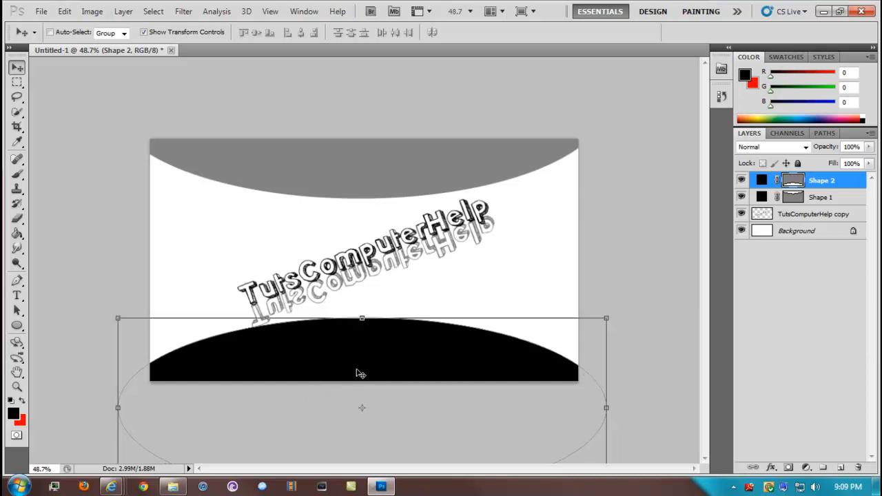
click(786, 301)
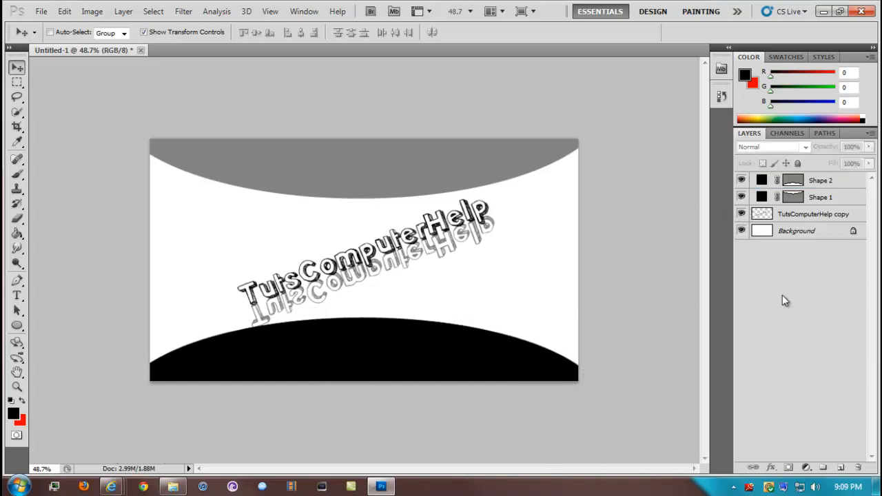
Set the fill of both ellipse layers, Shape 1 and Shape 2, to 50% and deselect them
click(833, 182)
click(845, 200)
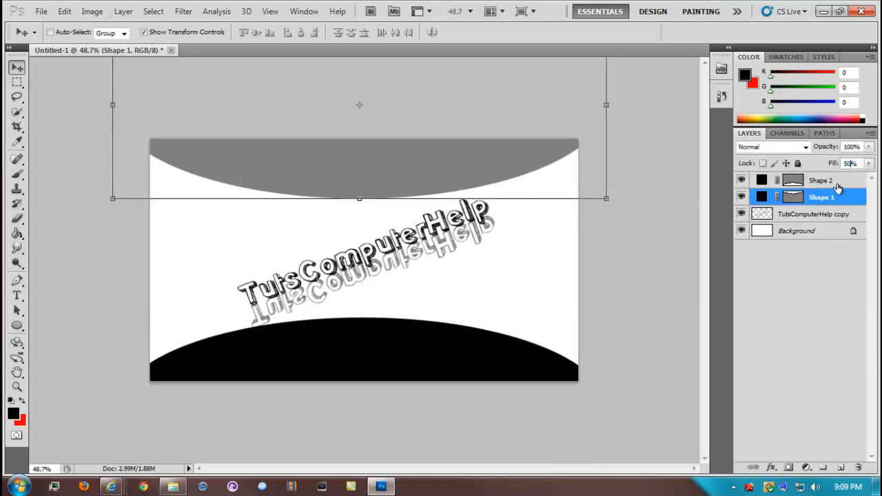
click(836, 181)
text(50)
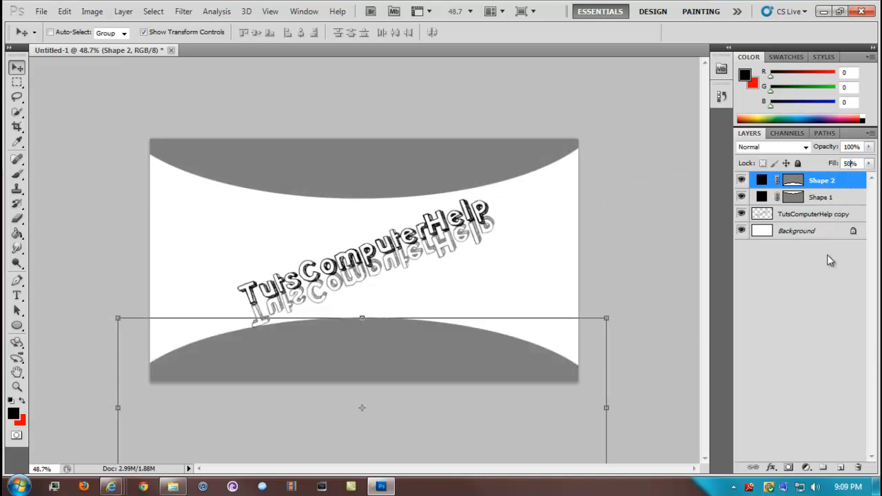
click(816, 307)
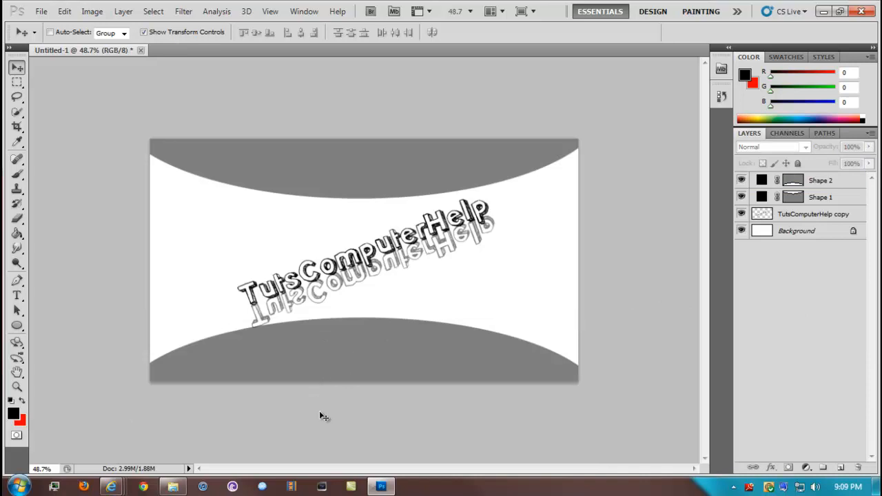
Draw tall, narrow black ellipses with 50% fill over the canvas's right edge and its left edge, leaving the shape layers deselected
click(18, 326)
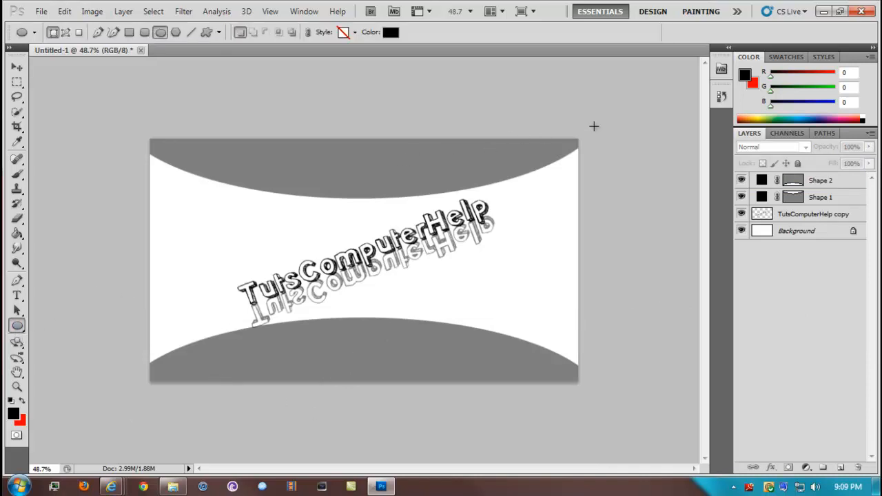
drag(627, 106, 557, 450)
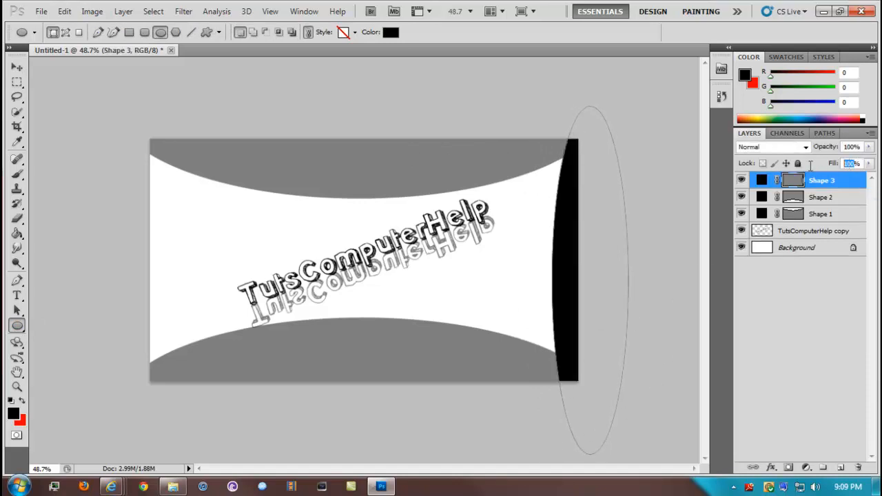
text(50)
key(Return)
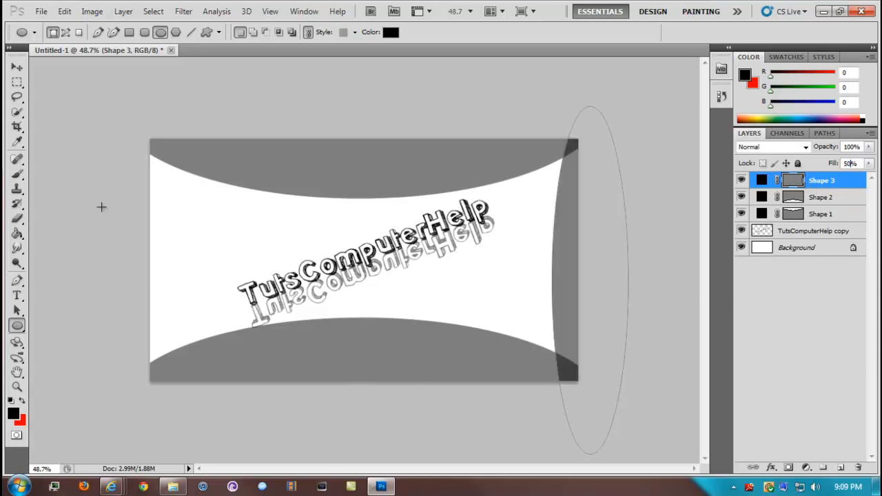
drag(147, 140, 170, 430)
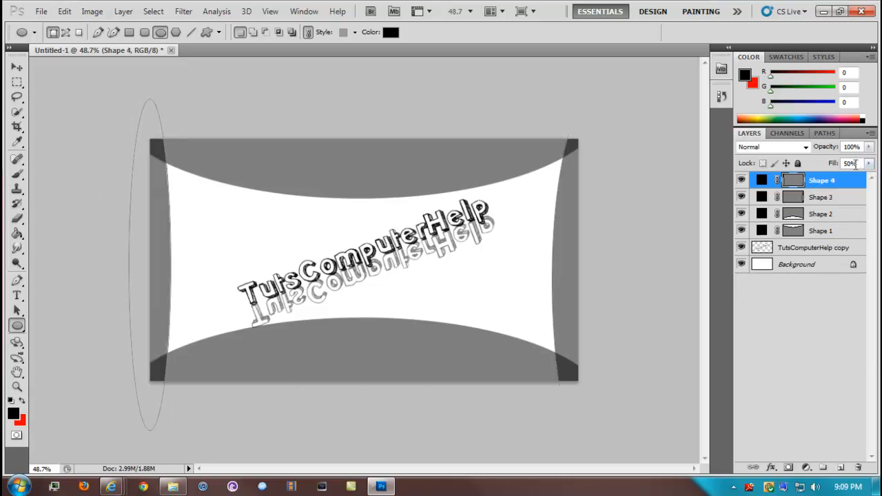
click(826, 347)
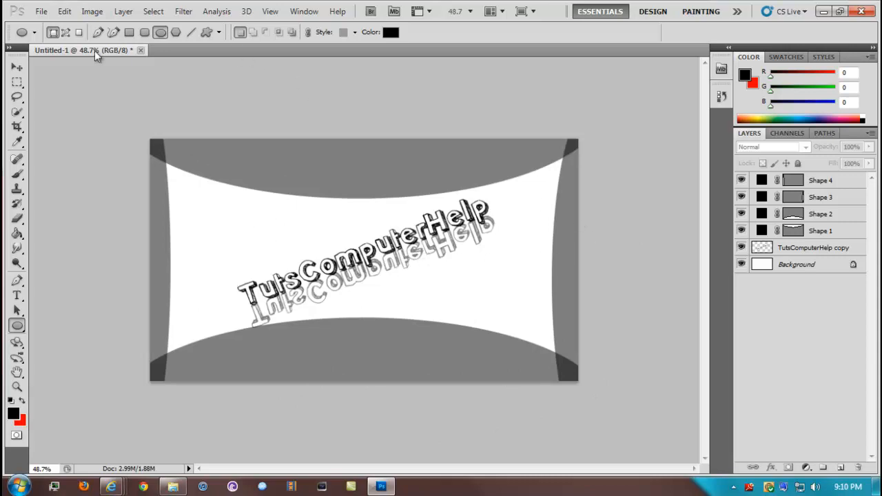
Set up saving a copy to the Desktop in JPEG format, declining to replace the existing Untitled-1.jpg
click(41, 11)
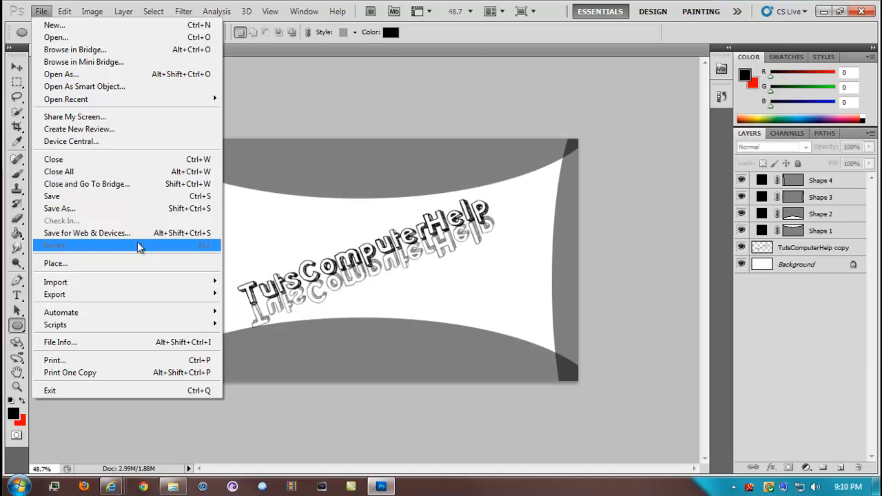
click(132, 207)
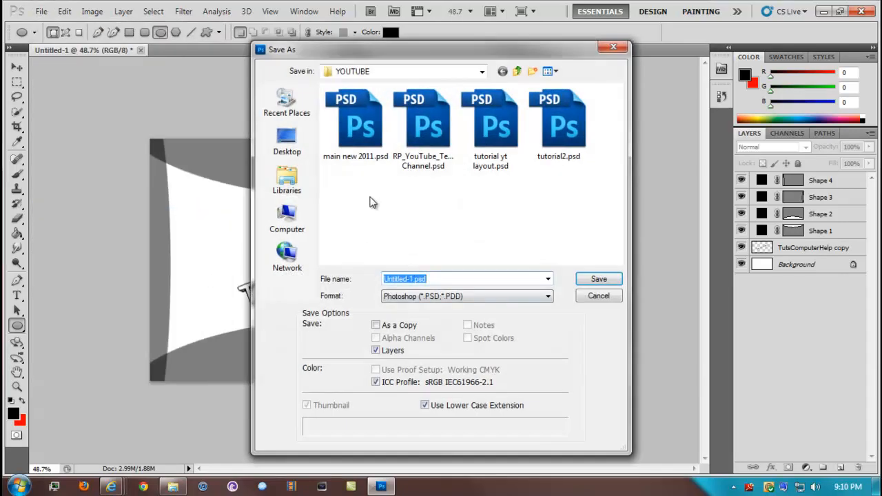
click(287, 141)
click(450, 298)
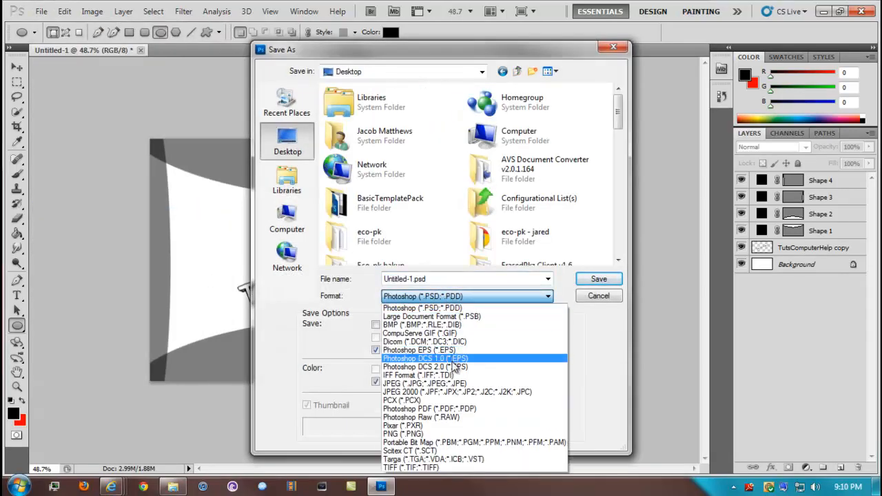
click(449, 384)
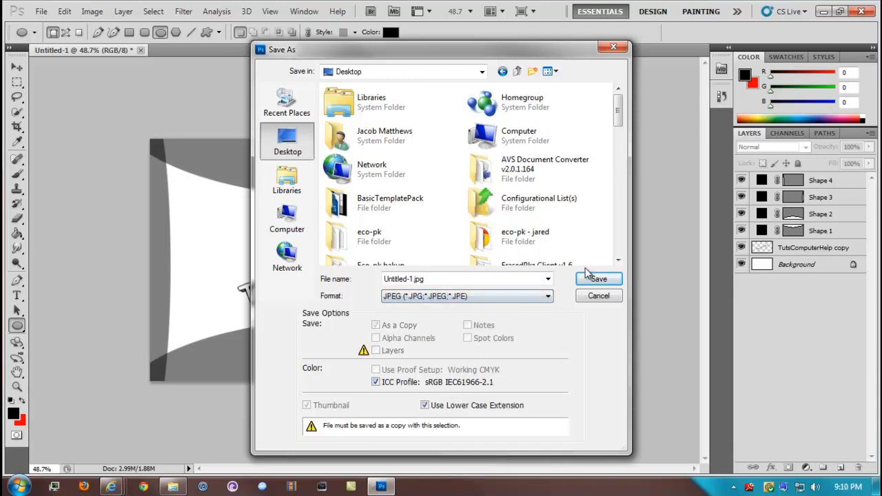
click(590, 281)
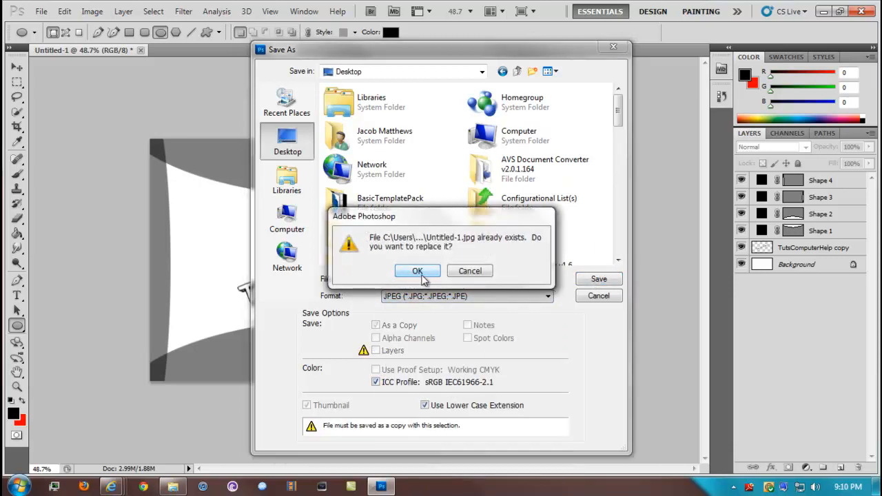
click(470, 273)
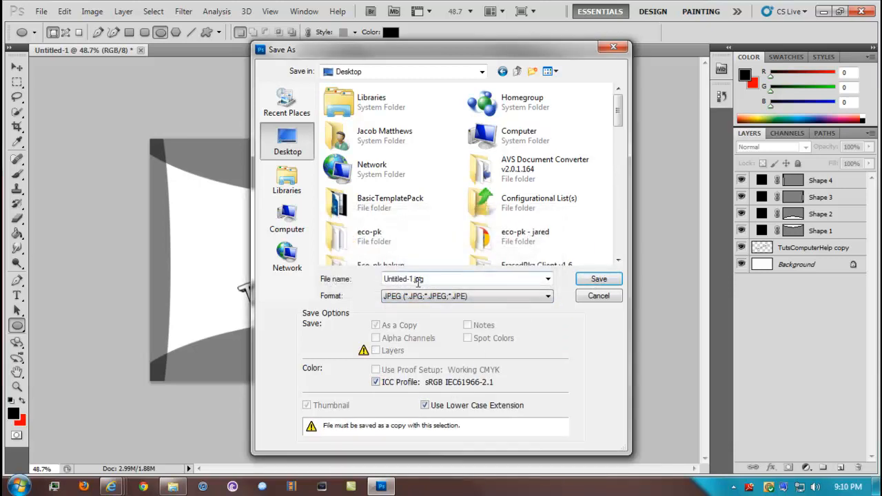
Name the copy Untitleffd-1.jpg and save it at quality 12 (Maximum) with the Baseline ("Standard") format
double_click(418, 281)
click(403, 279)
text(ff)
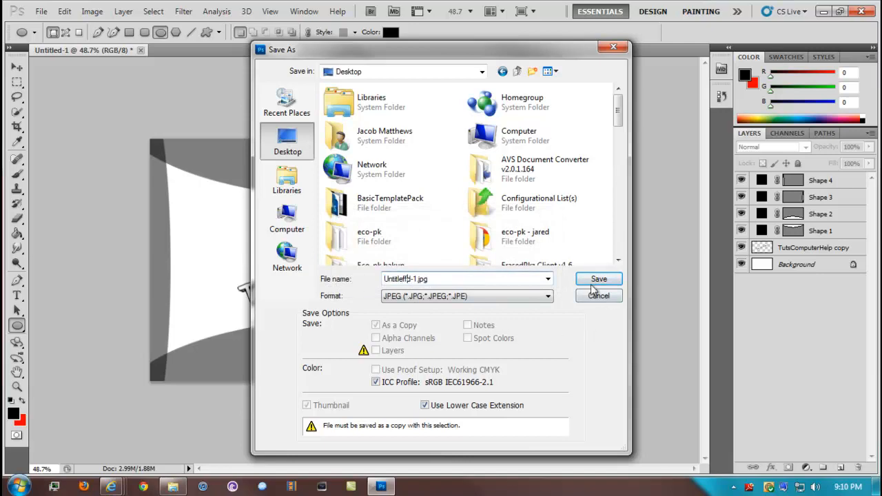
click(596, 279)
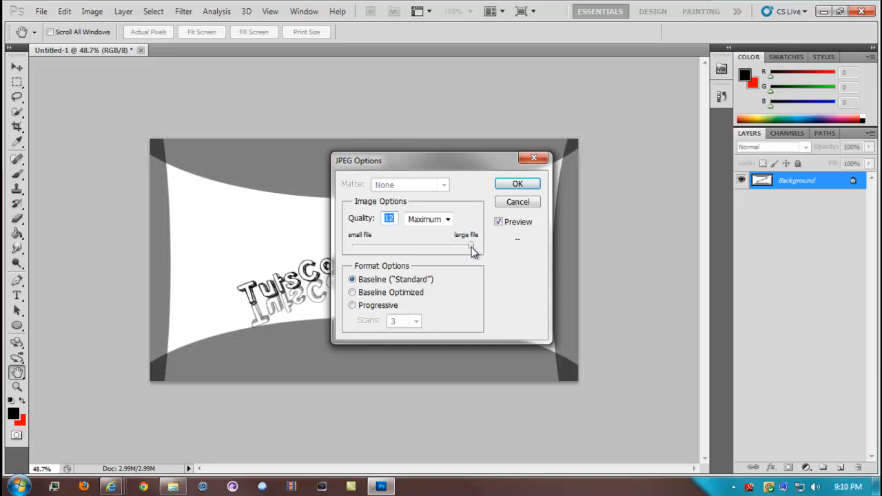
click(526, 186)
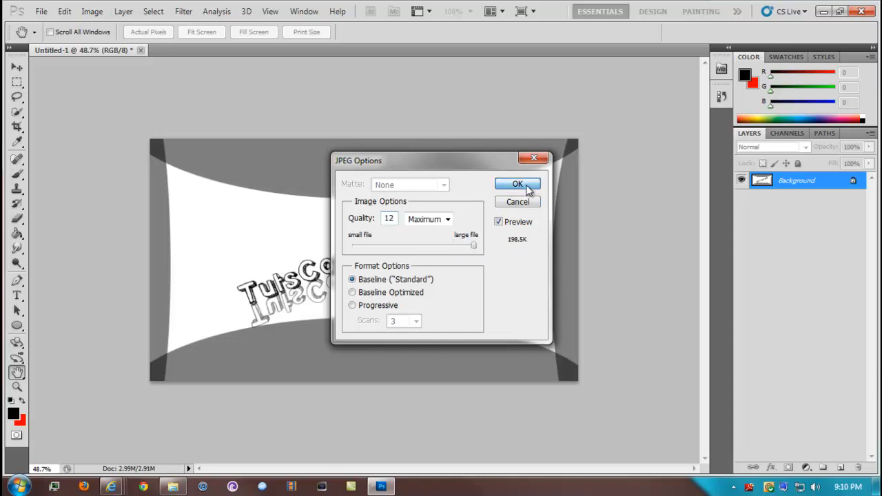
Switch to the Windows desktop and bring up the available actions for the saved Untitleffd-1 image
click(822, 12)
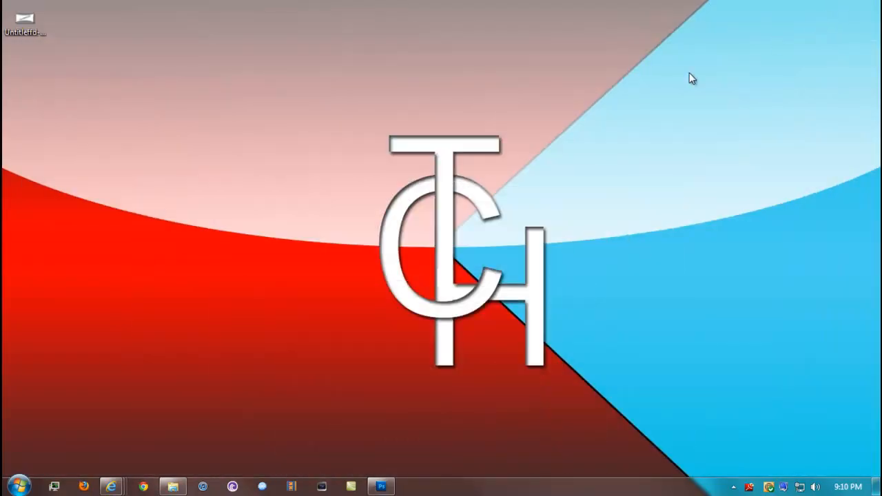
right_click(15, 32)
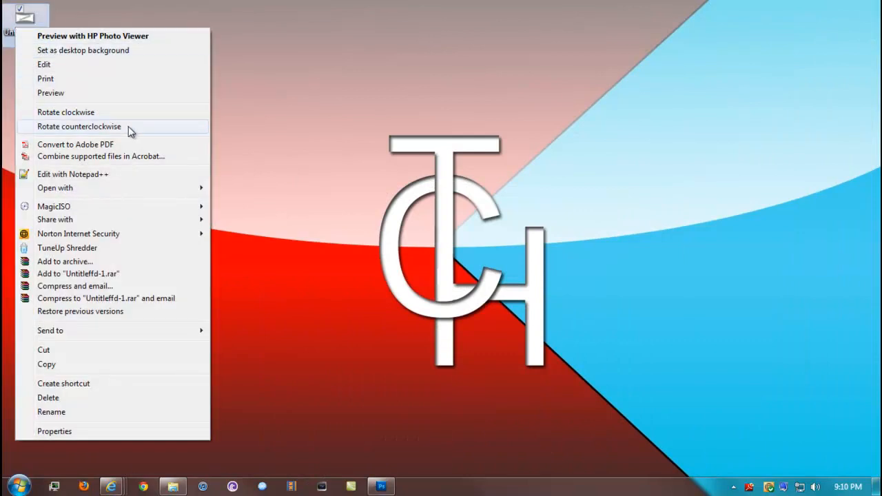